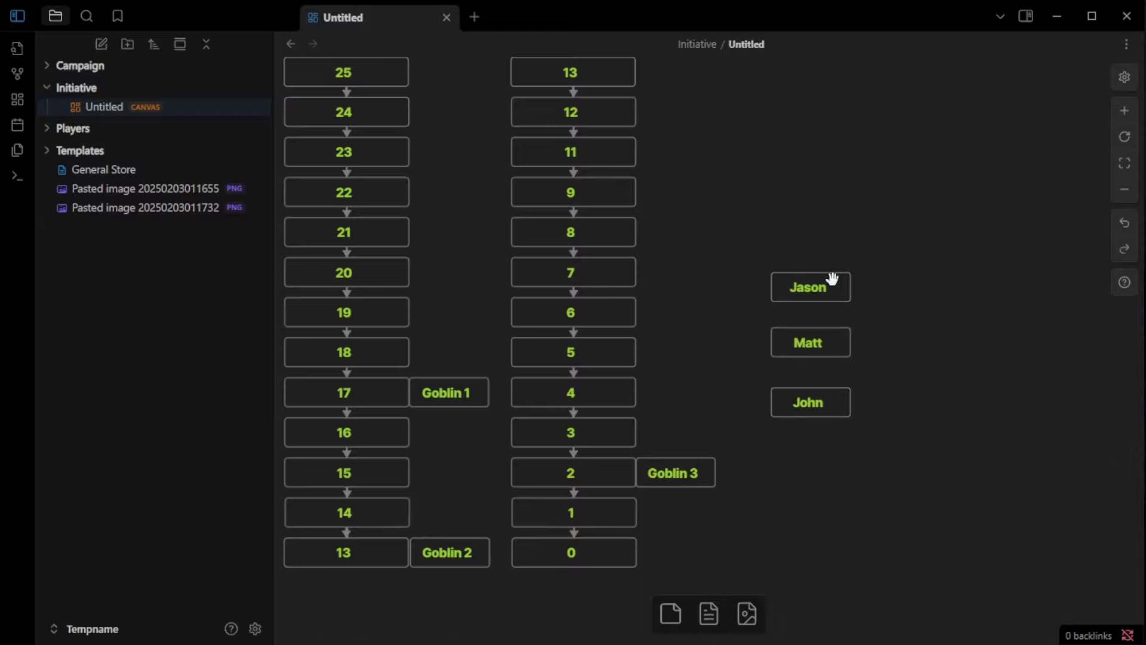
Attach the three loose player cards to the initiative track, from upper to lower: beside 22, beside 11 and beside 4.
drag(824, 287, 458, 189)
click(868, 265)
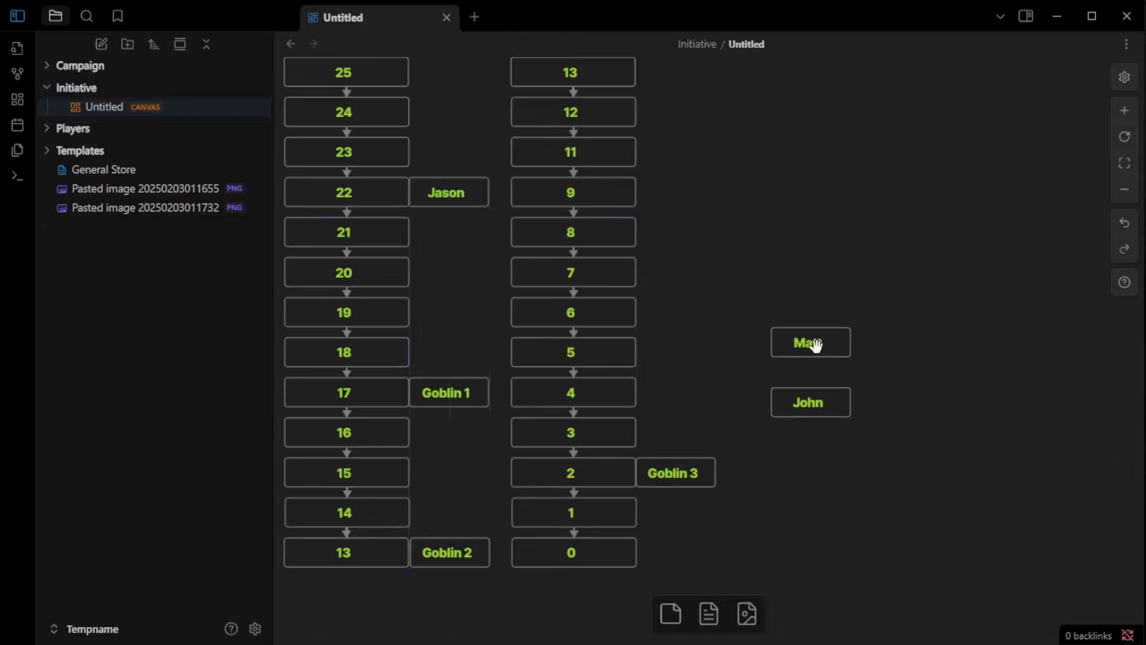
drag(816, 345, 681, 156)
click(776, 292)
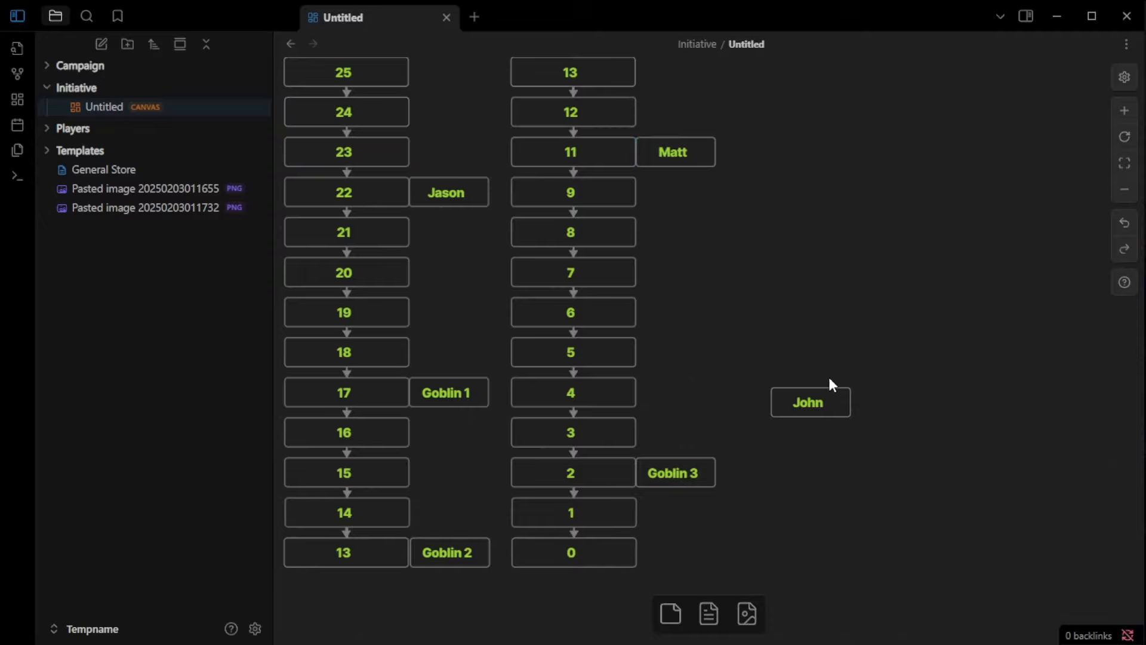
drag(809, 401, 670, 394)
click(916, 317)
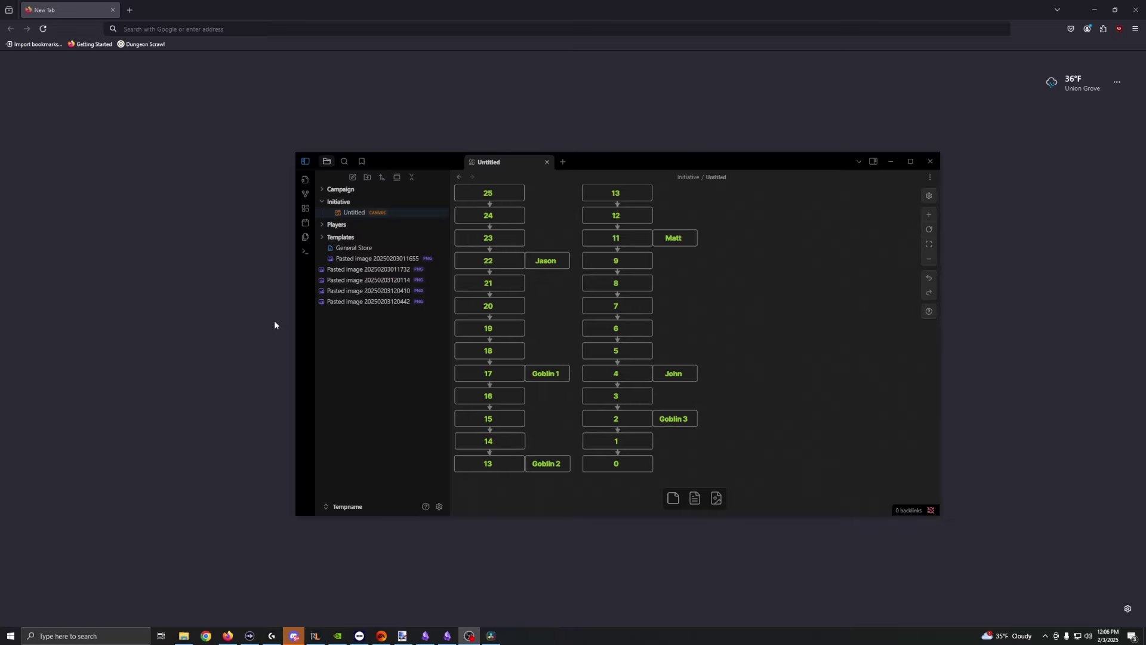
Switch to the Firefox browser and open the Monsters listing on the D&D Beyond website.
click(275, 324)
click(462, 371)
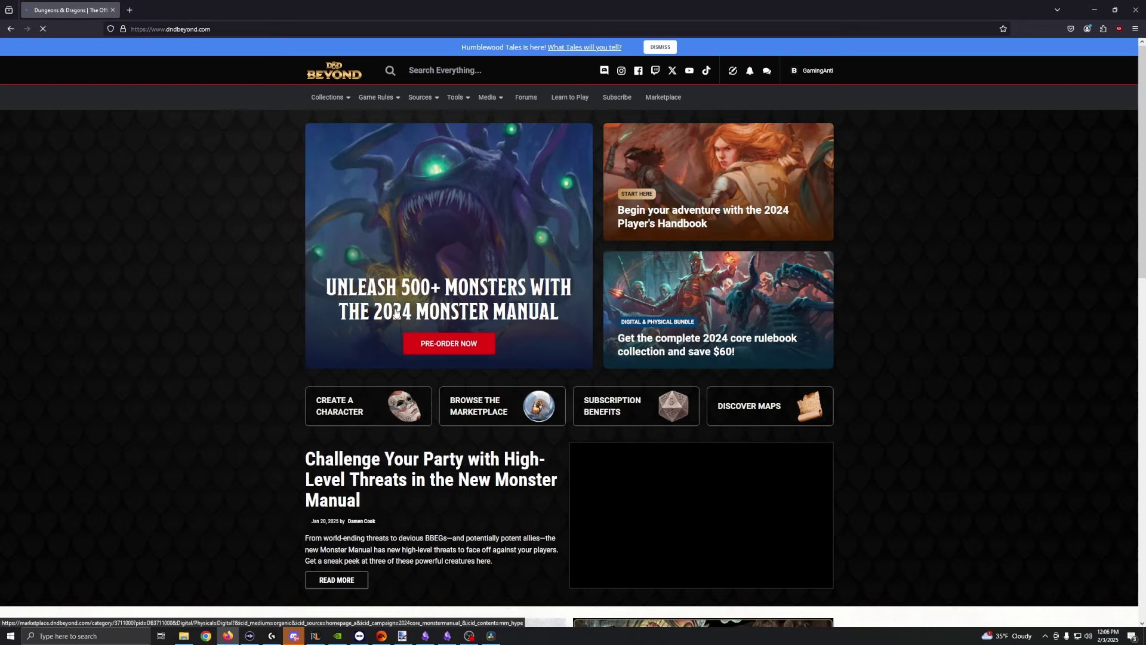
mouse_move(379, 106)
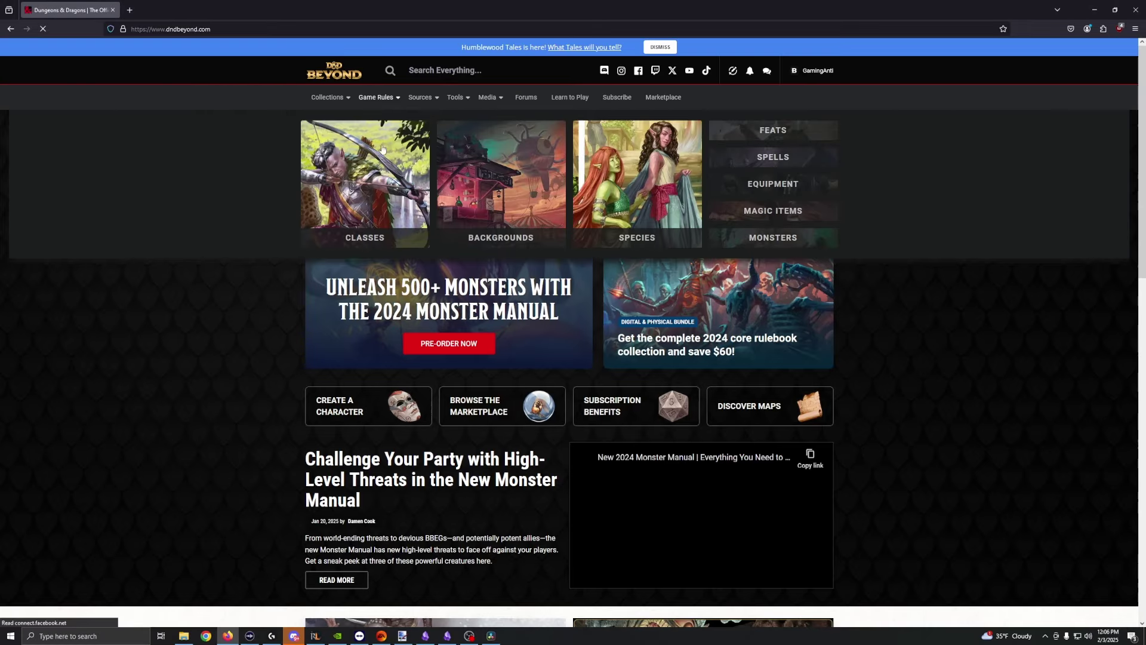
click(743, 249)
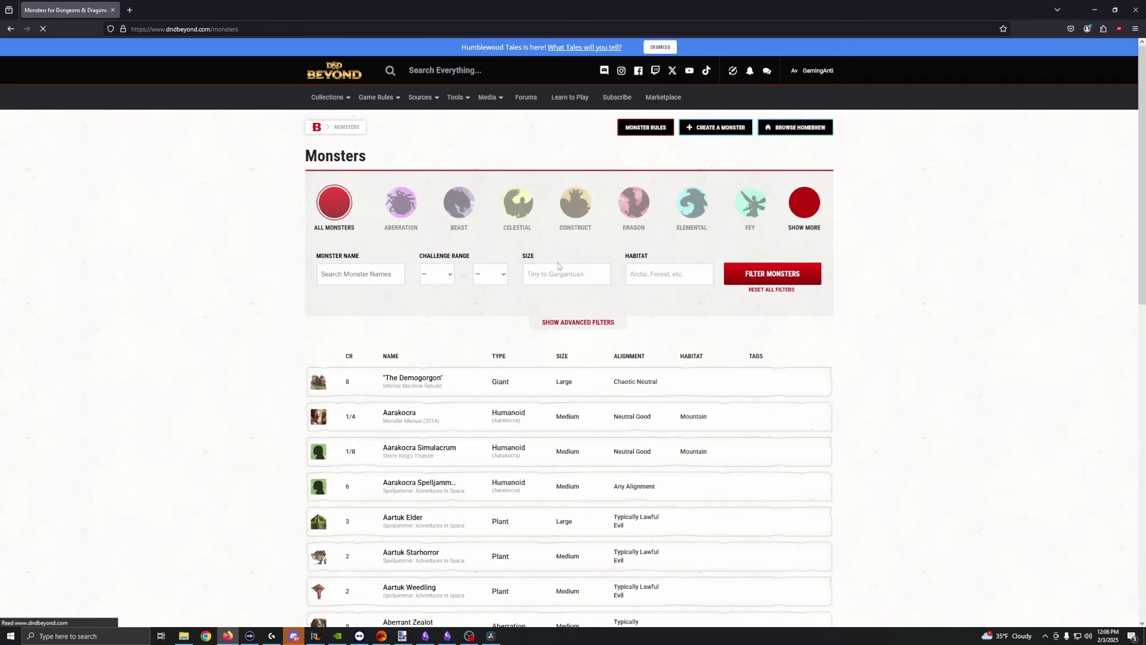
Filter the monster list by the name "goblin" and open the Goblin page in a separate tab and the Goblin Boss page.
click(357, 272)
text(goblin)
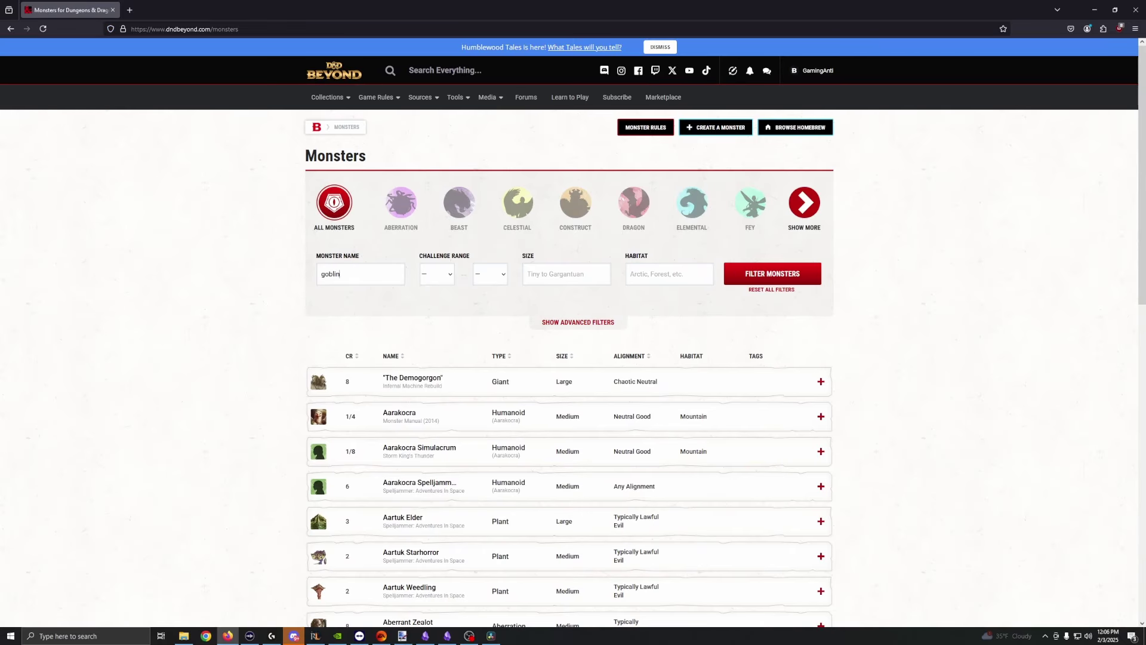
key(Return)
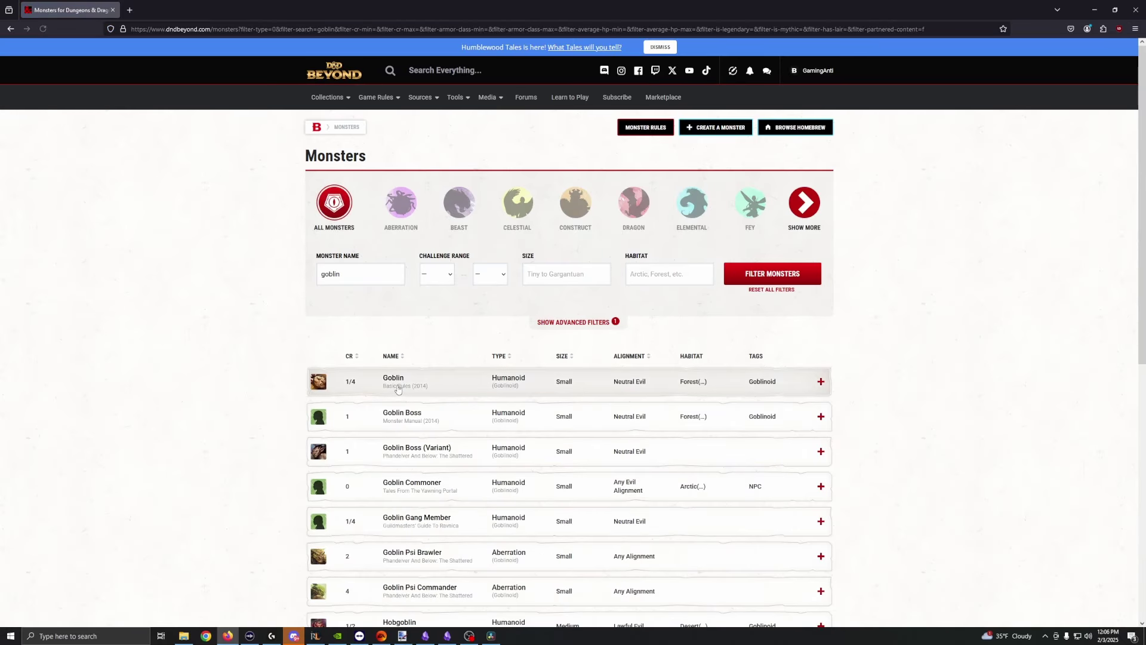
middle_click(393, 379)
click(395, 416)
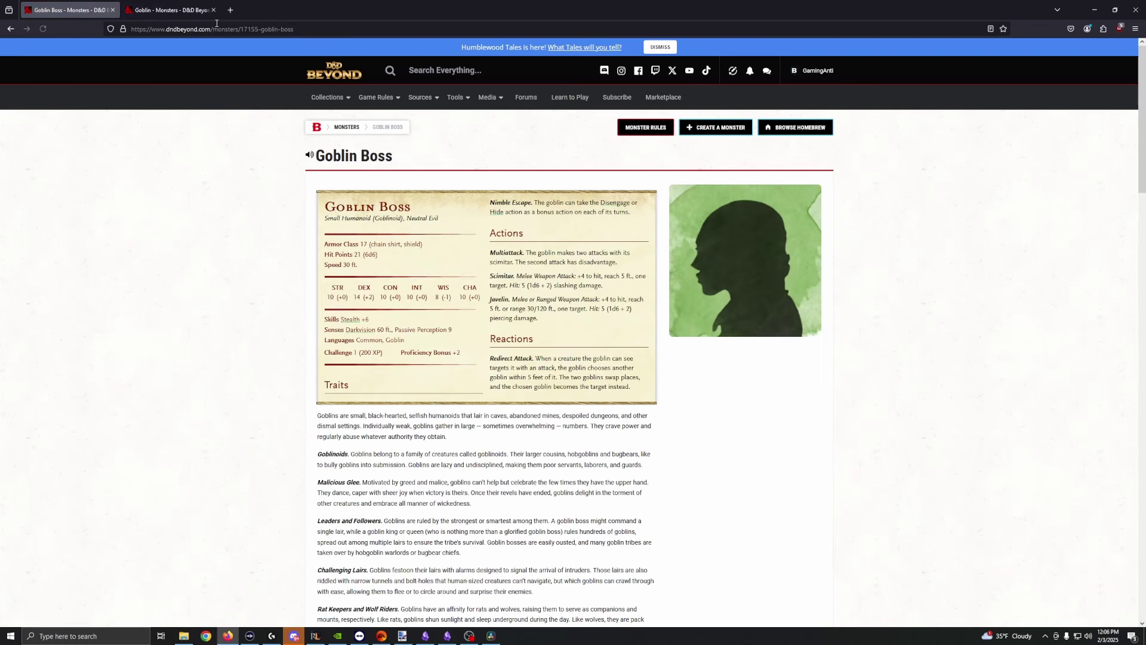
Capture the Goblin stat block as a screen snip and paste it into the Obsidian canvas, placing it beside the Matt-level rows 13 to 11.
click(173, 11)
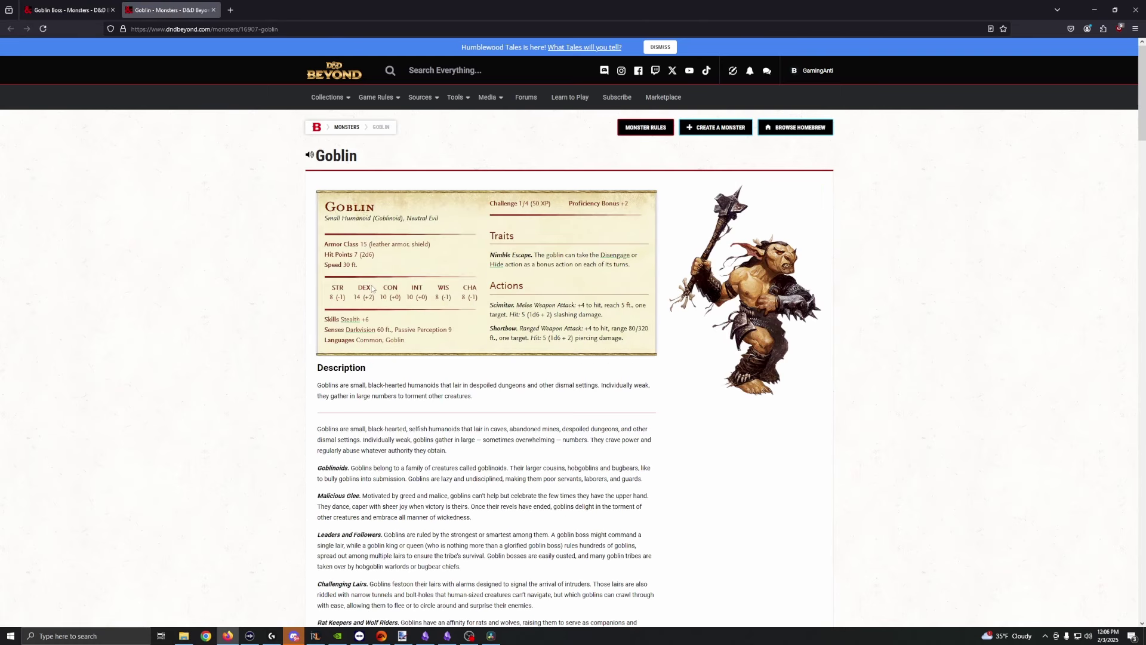
key(super+shift+s)
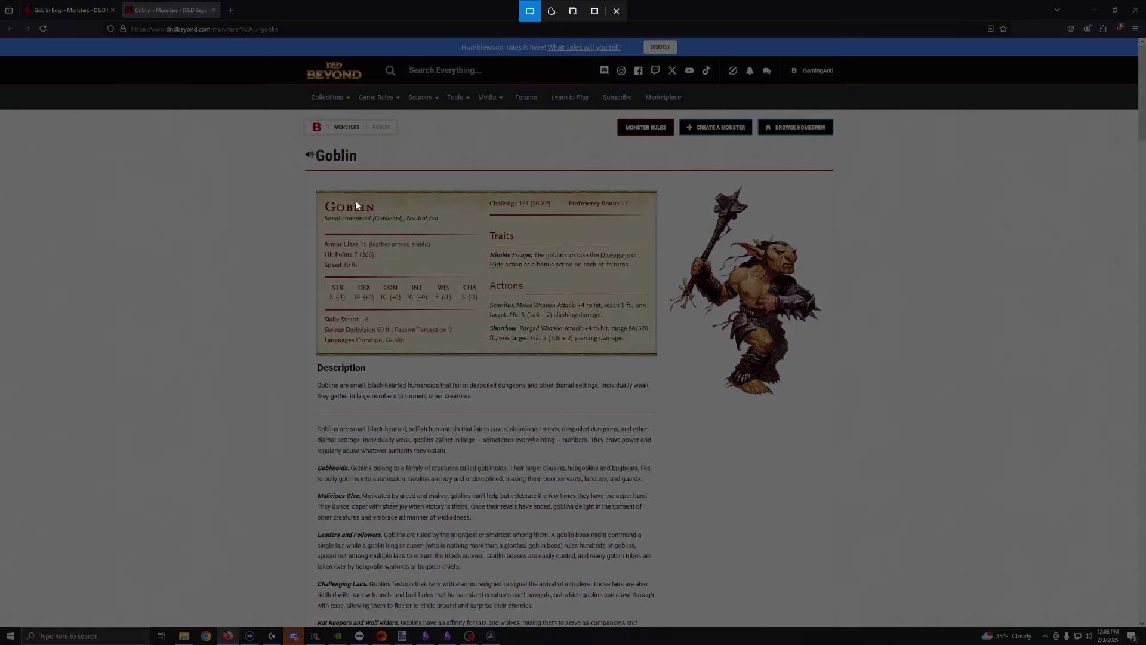
drag(319, 192, 650, 356)
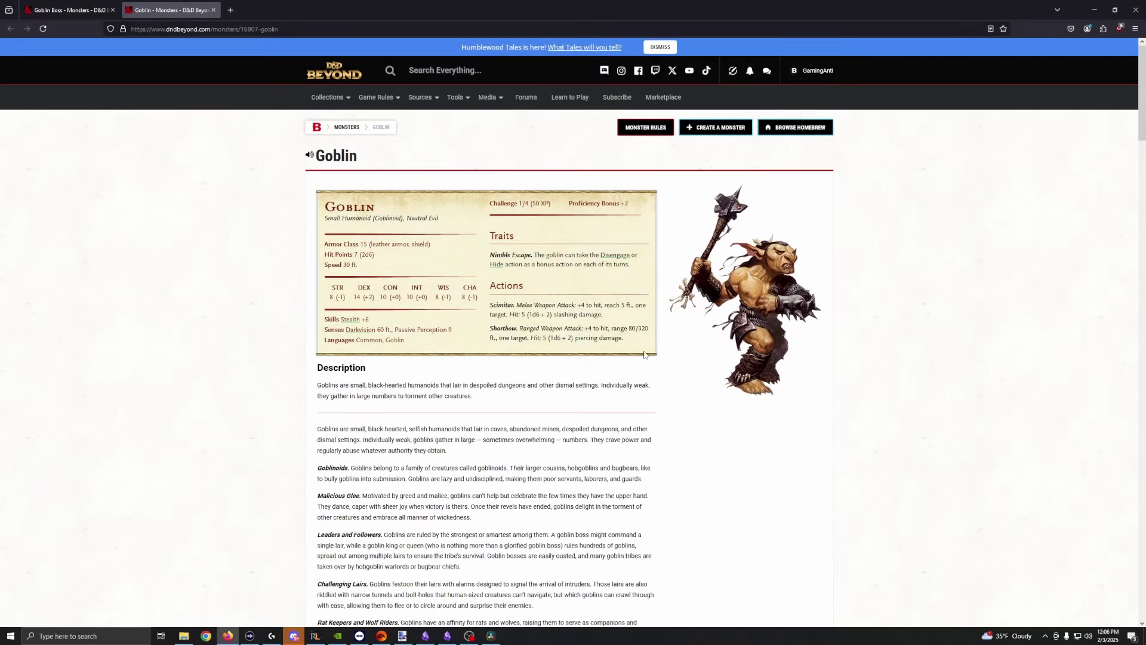
click(447, 637)
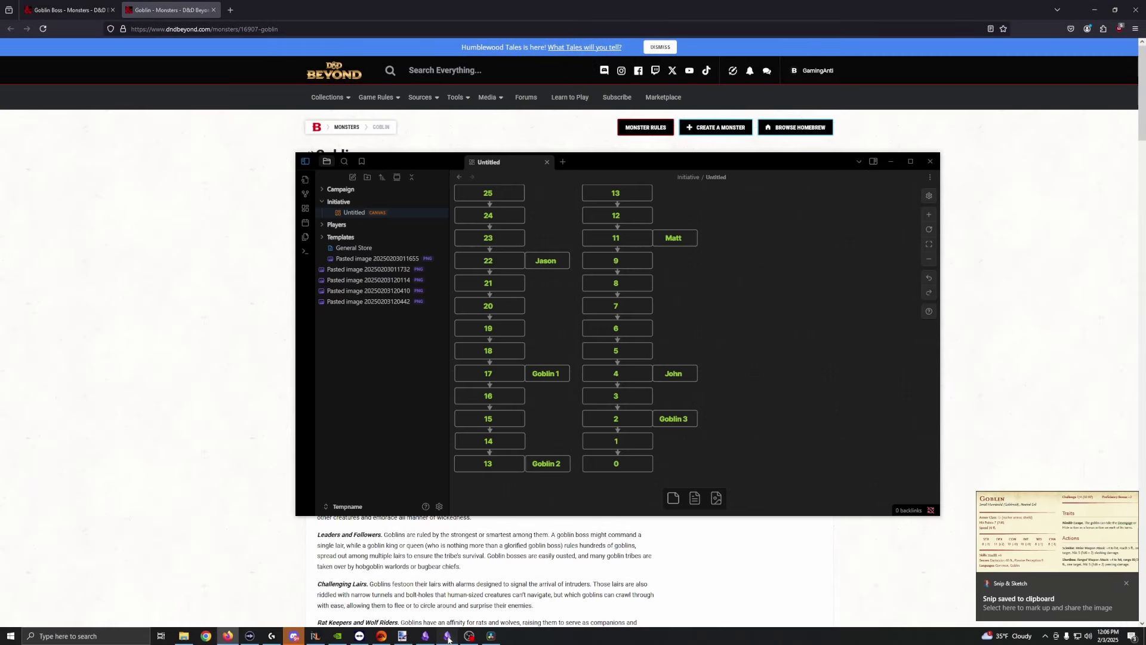
key(ctrl+v)
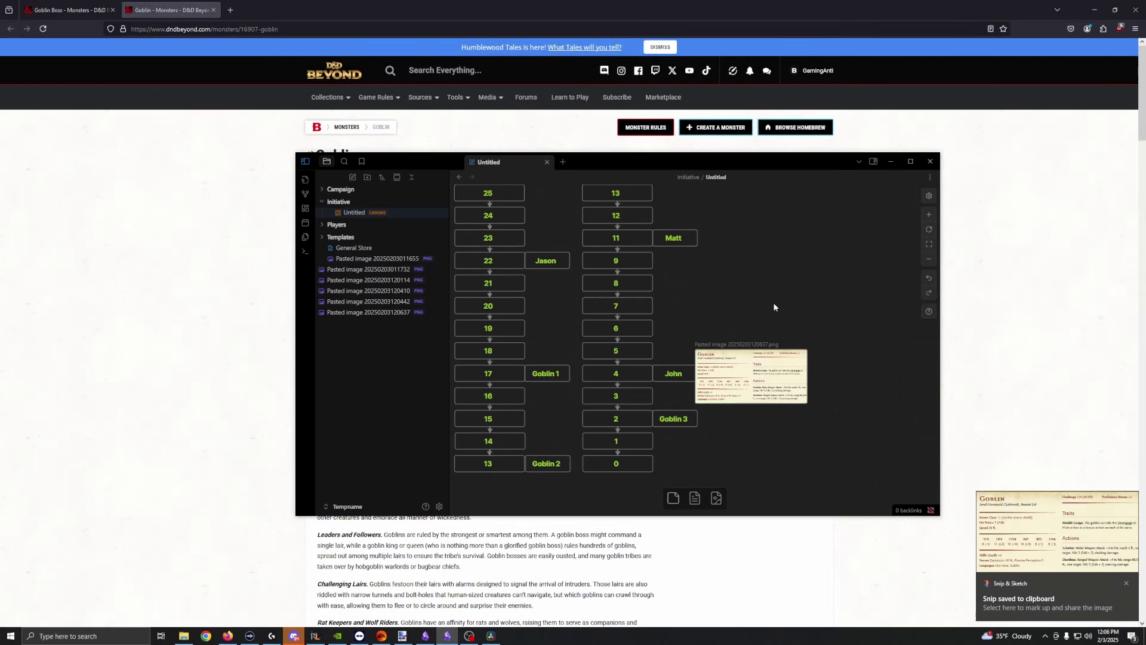
drag(757, 357, 776, 228)
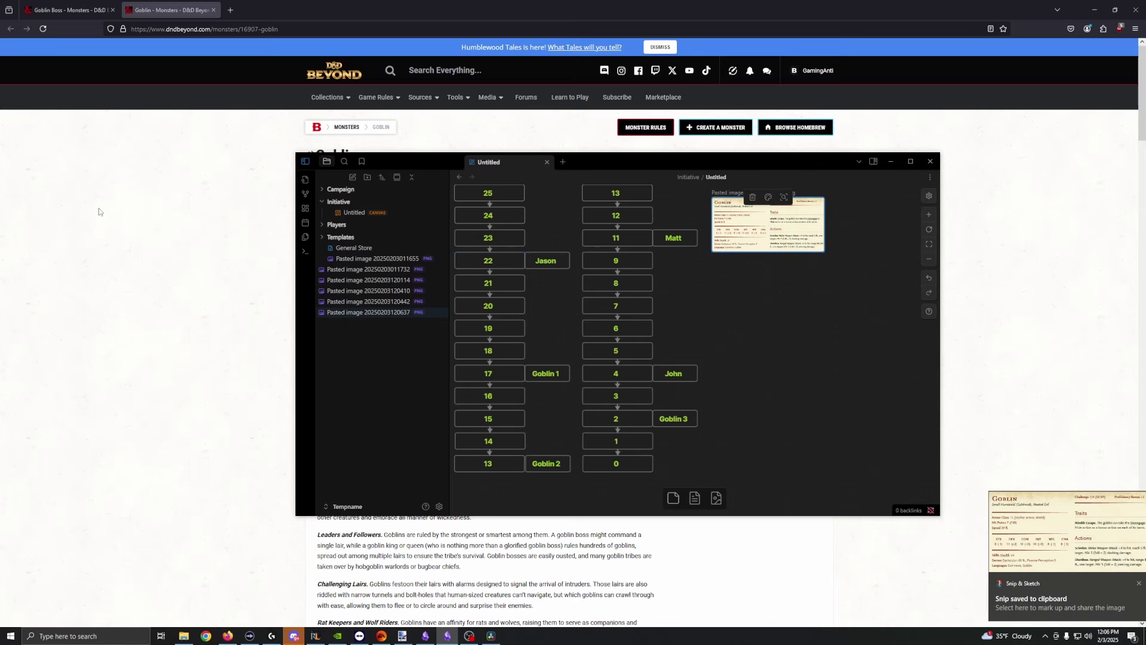
Capture the Goblin Boss stat block from its page and paste it into the canvas, placing it below the Goblin image.
click(65, 10)
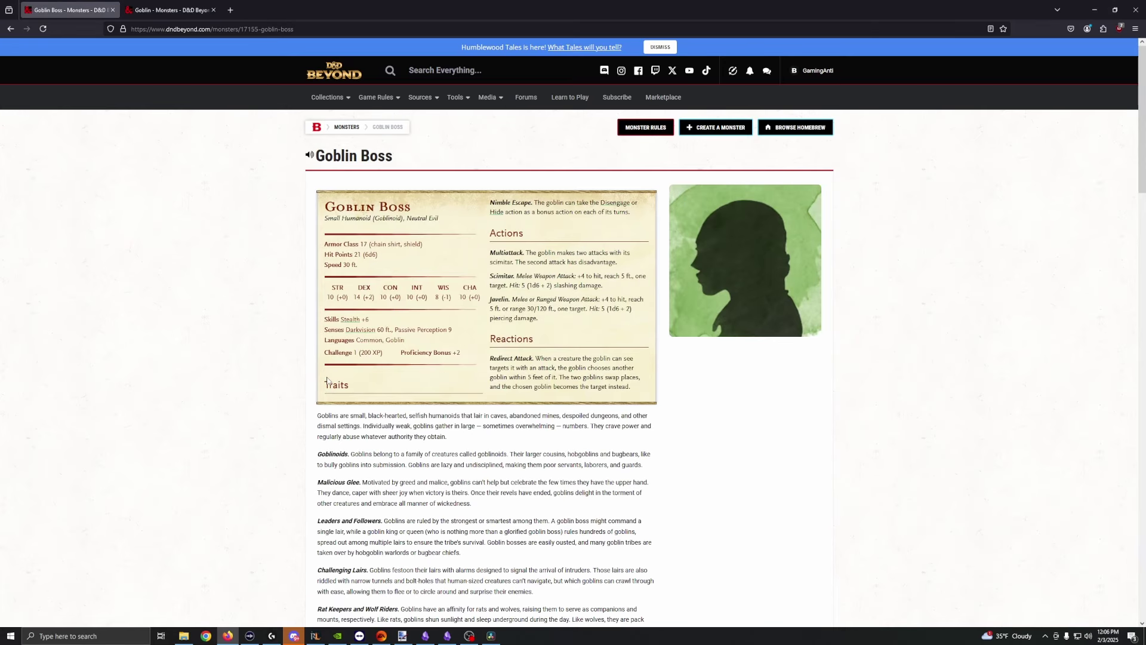
key(shift+super+s)
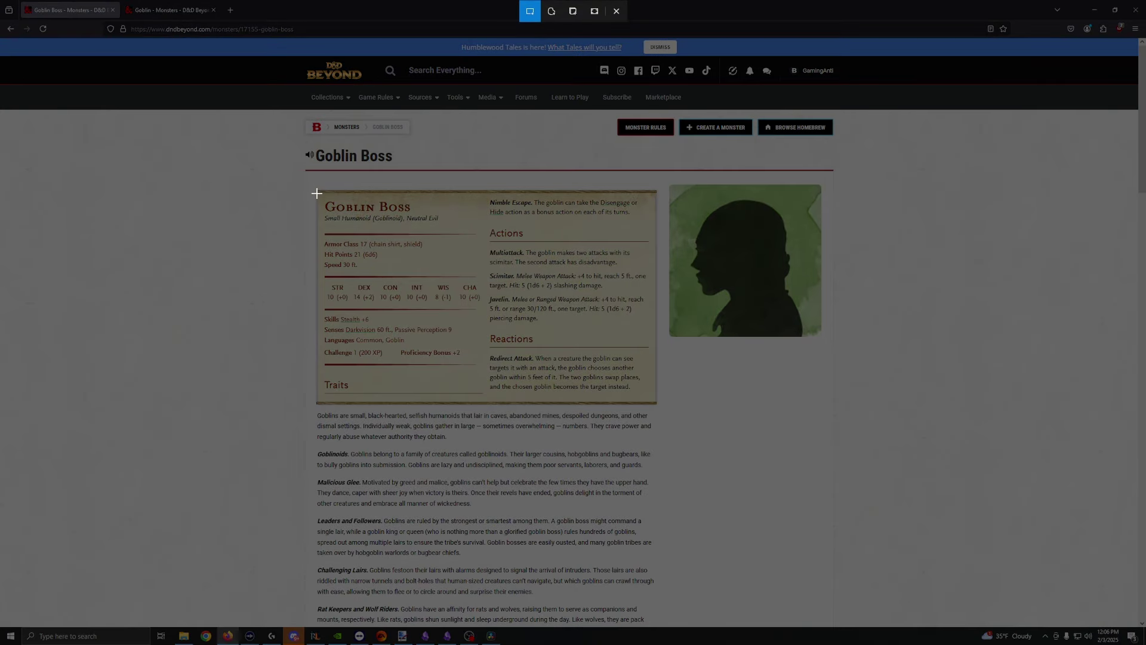
drag(319, 192, 655, 399)
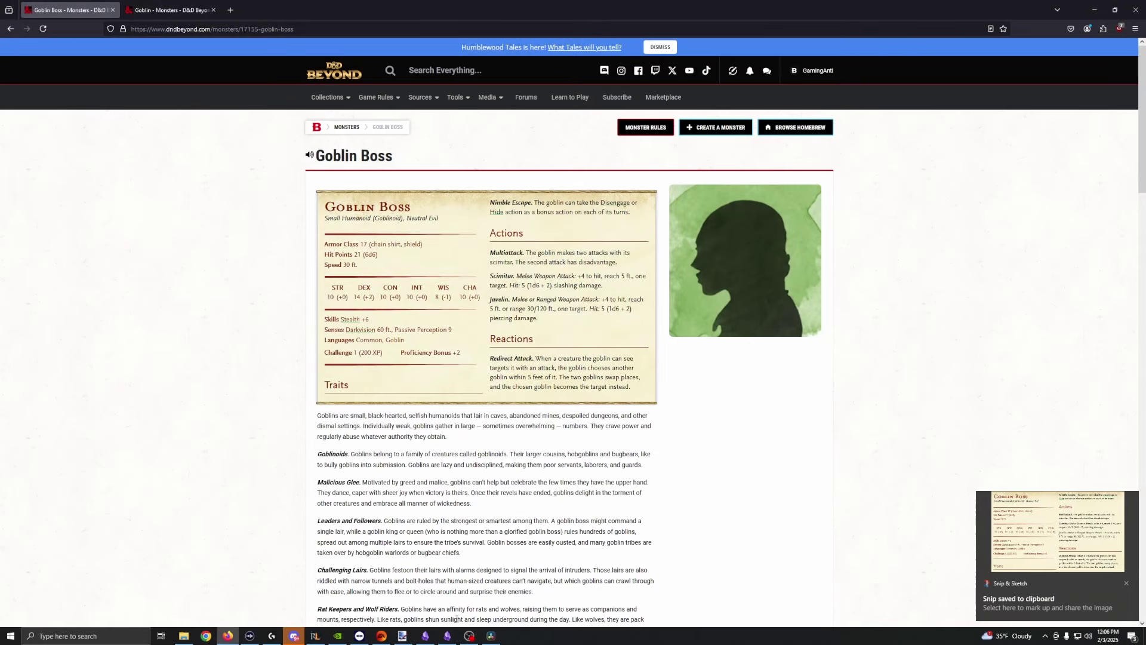
click(457, 633)
key(ctrl+v)
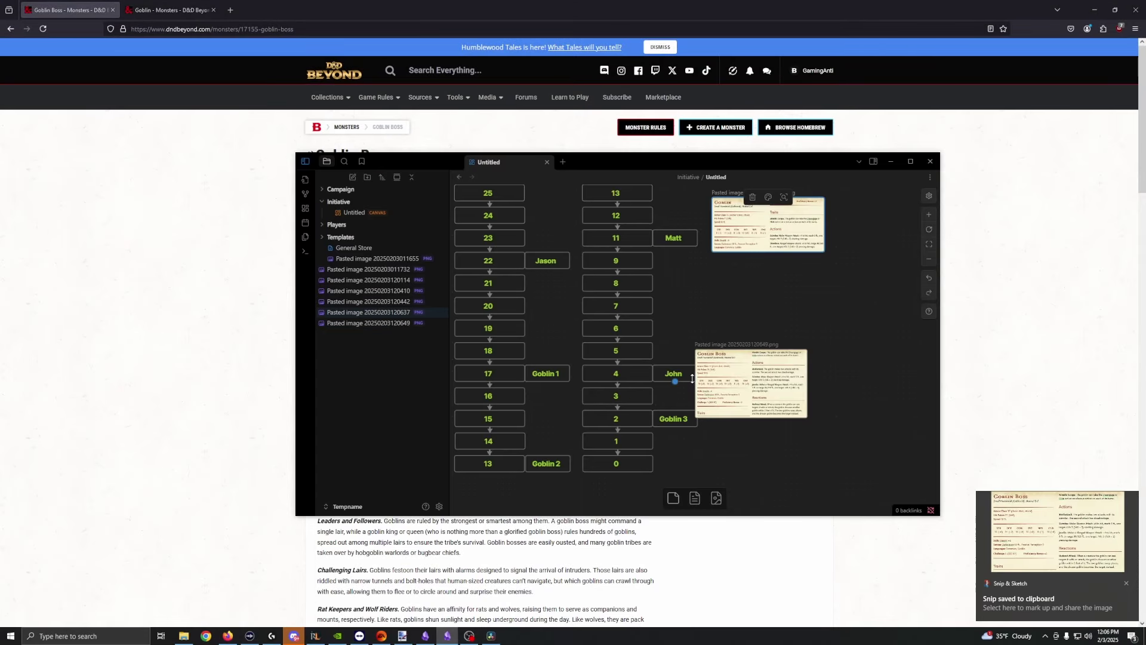
drag(745, 385, 757, 316)
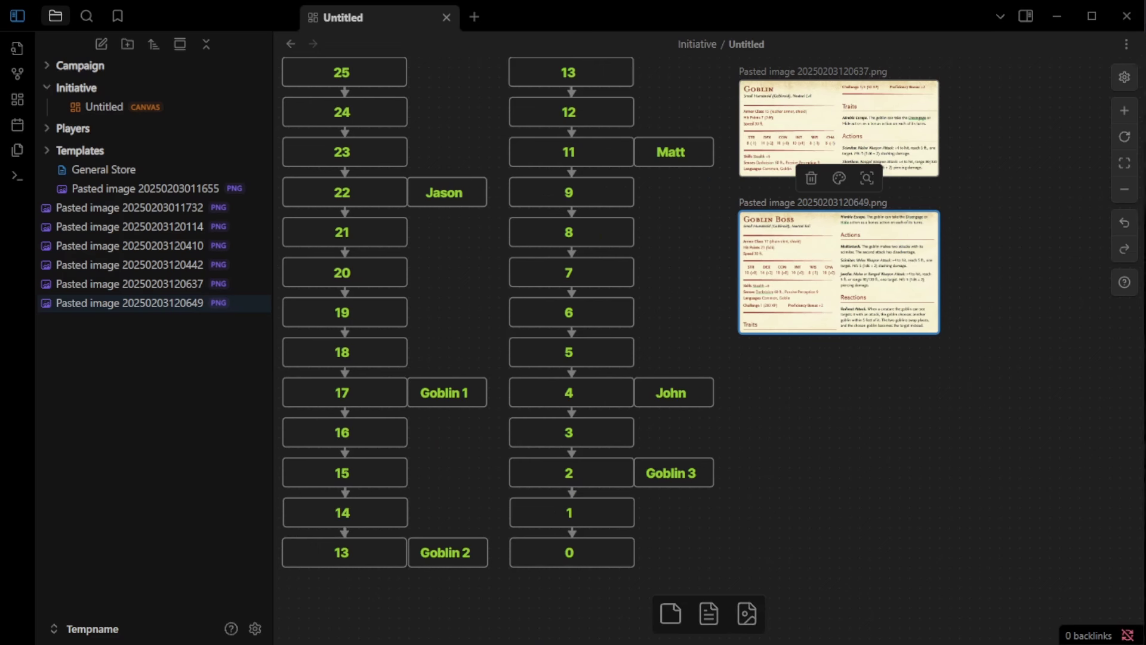
Enlarge both stat block images to a readable size and stack them with left edges aligned, Goblin above Goblin Boss.
drag(940, 335, 1054, 449)
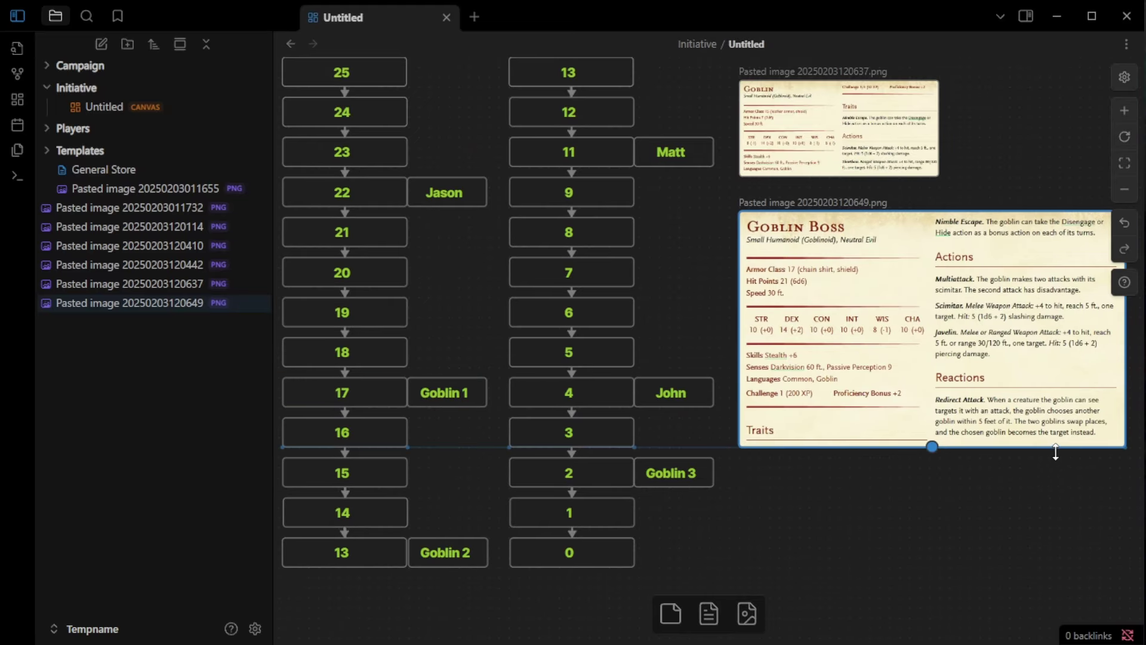
drag(1040, 399, 1034, 538)
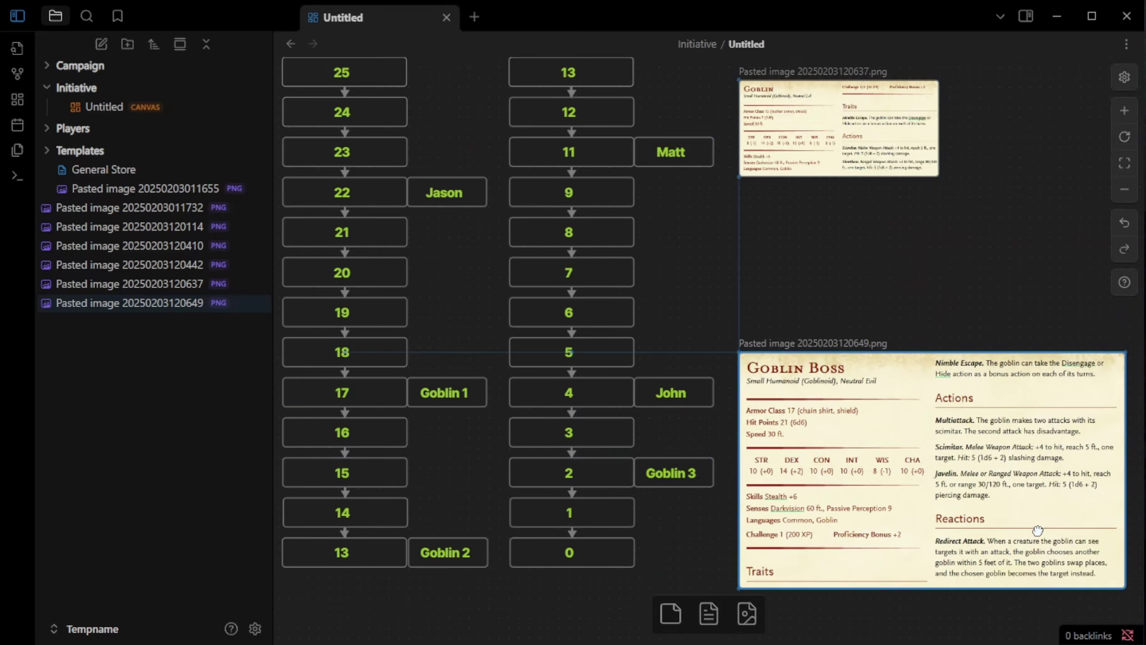
click(894, 151)
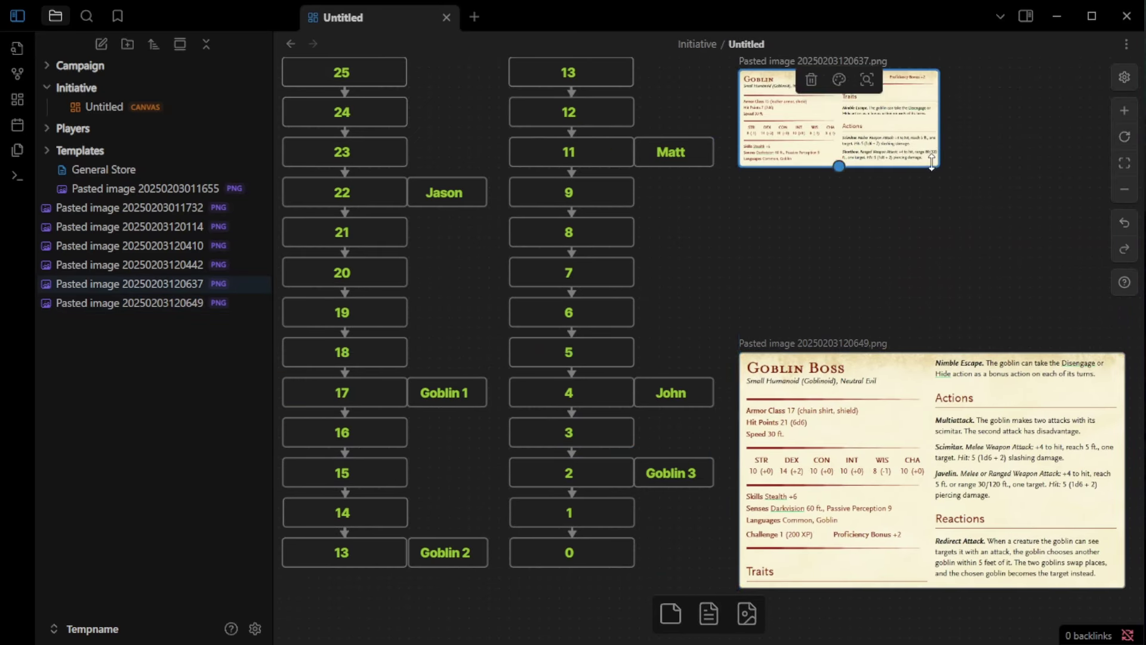
drag(950, 184, 1036, 272)
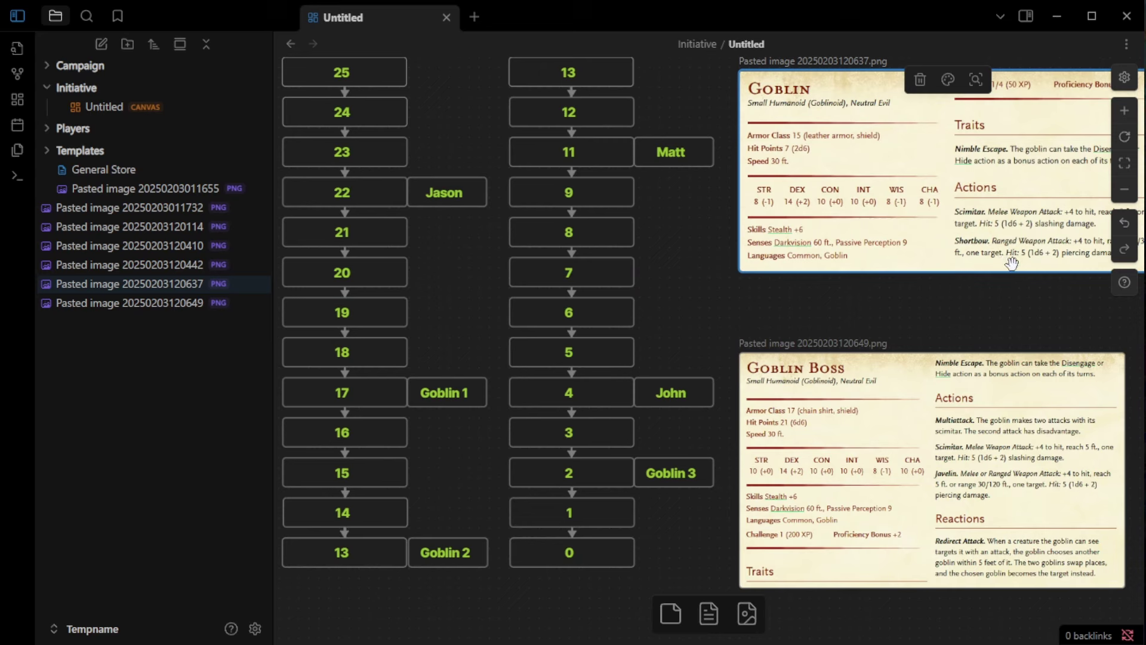
drag(893, 164, 862, 181)
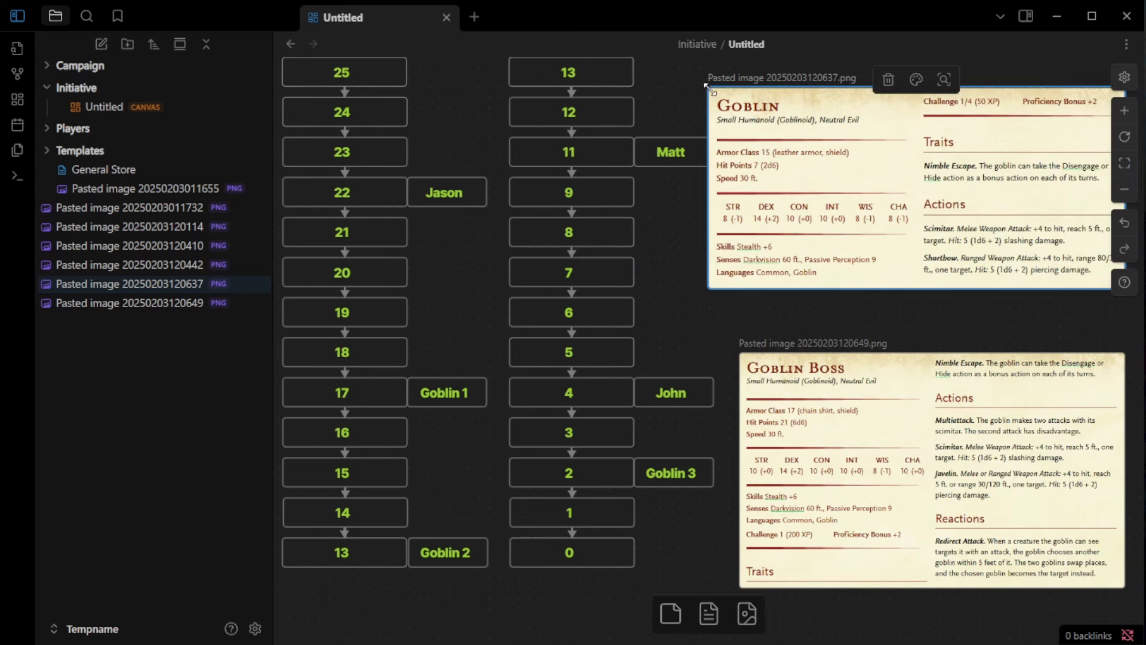
drag(709, 89, 729, 98)
drag(809, 176, 819, 166)
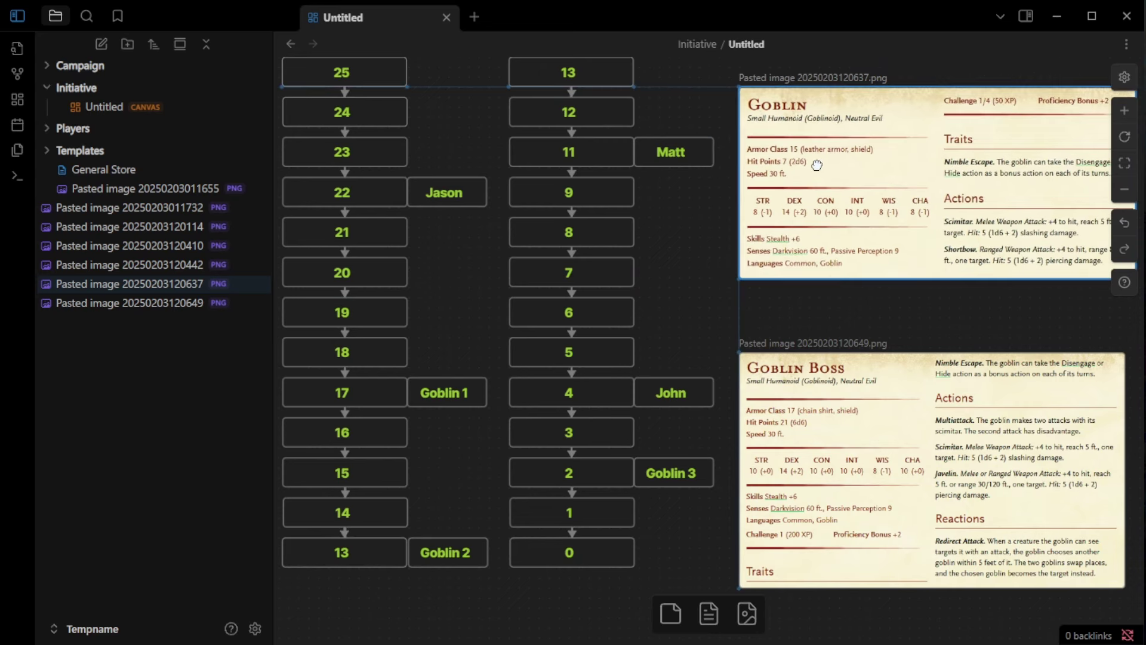
Rename the Goblin 1 card beside initiative 17 to "Gob-Boss".
double_click(465, 394)
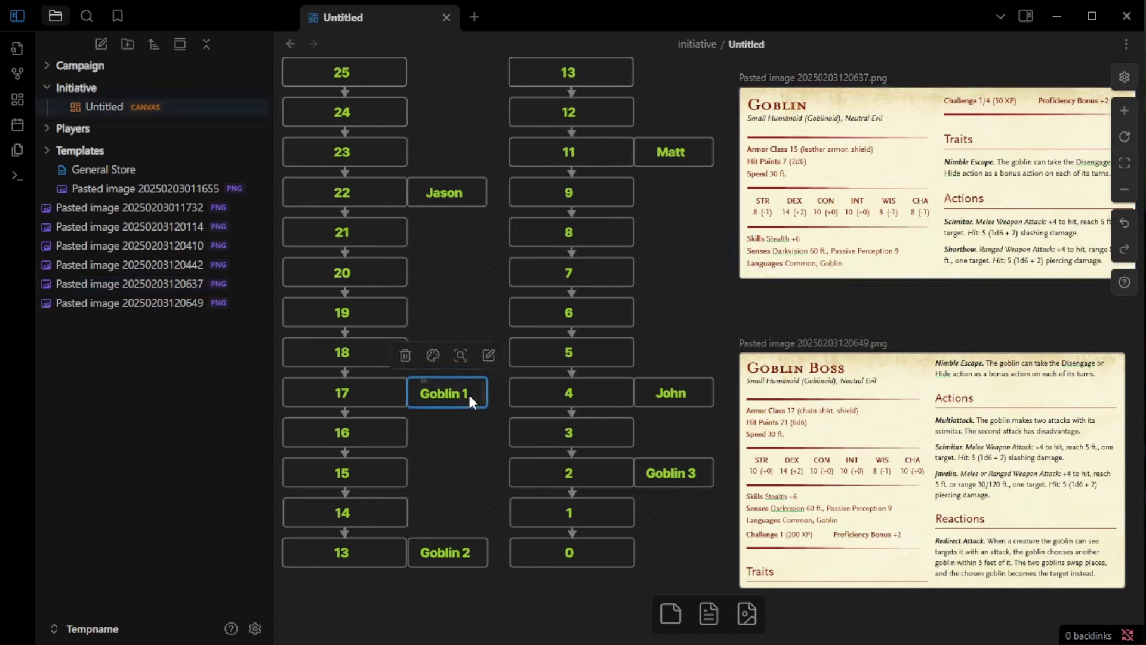
key(BackSpace)
key(BackSpace)
key(BackSpace)
key(BackSpace)
key(BackSpace)
text(-Boss)
click(453, 483)
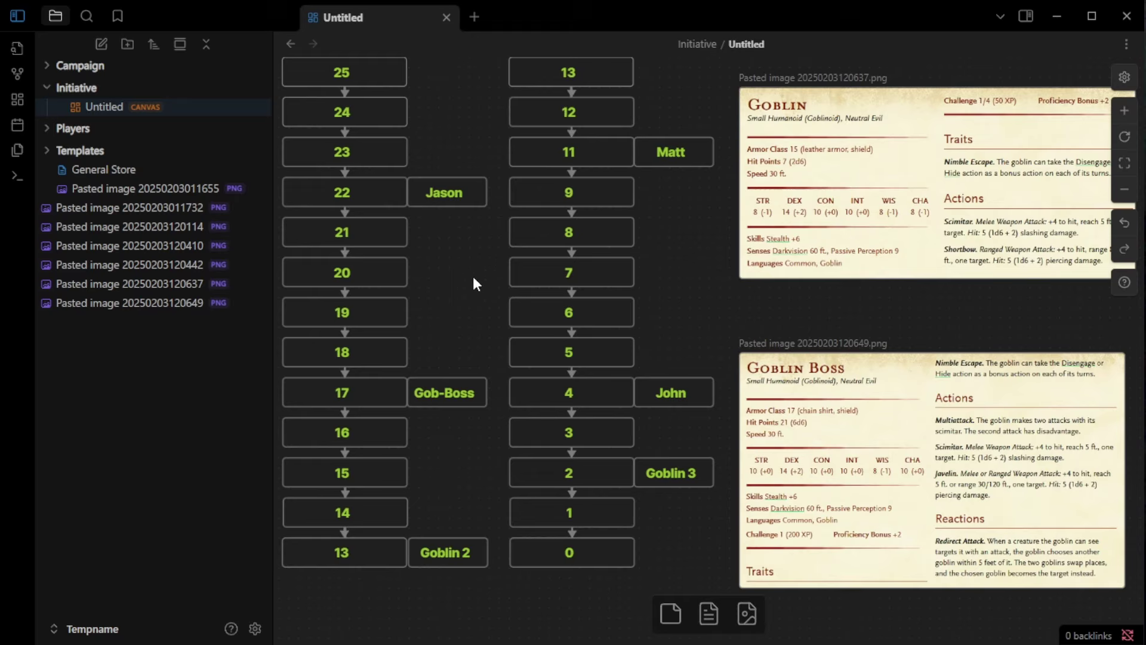
Set the colour of the Gob-Boss card to green.
right_click(465, 396)
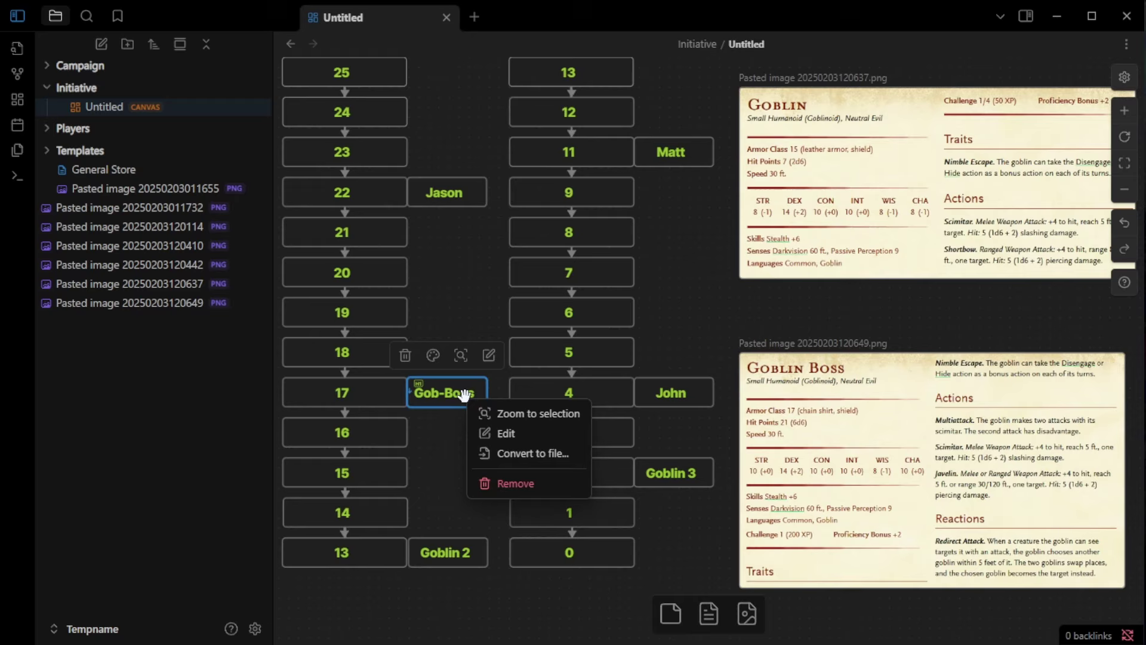
click(441, 429)
click(459, 394)
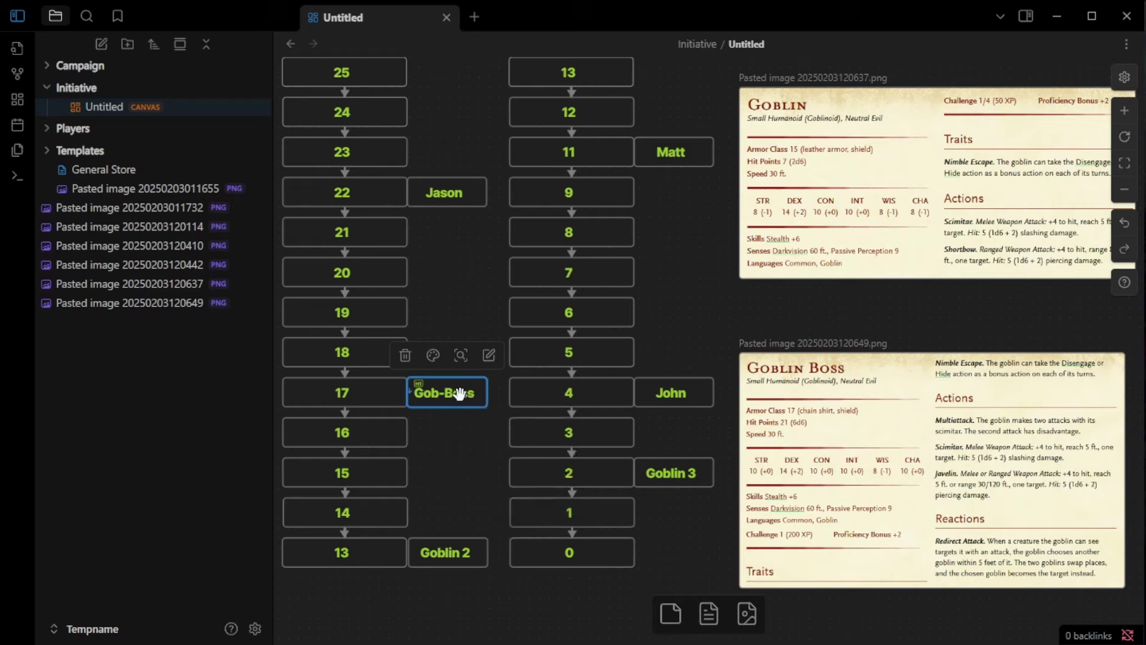
click(437, 357)
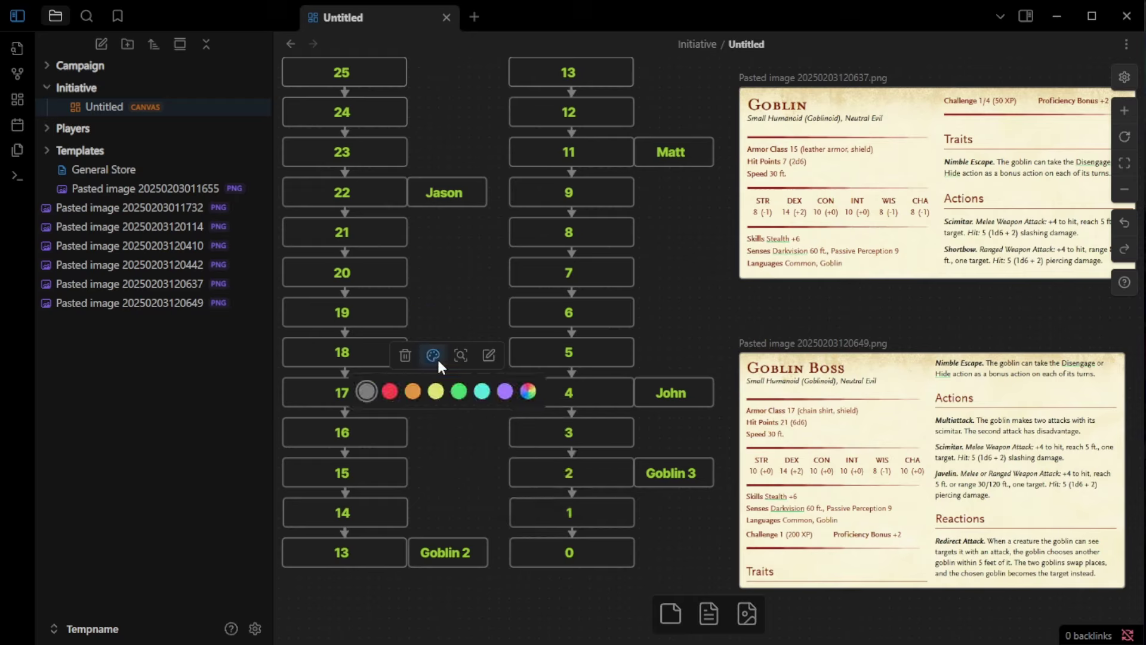
click(459, 391)
click(465, 447)
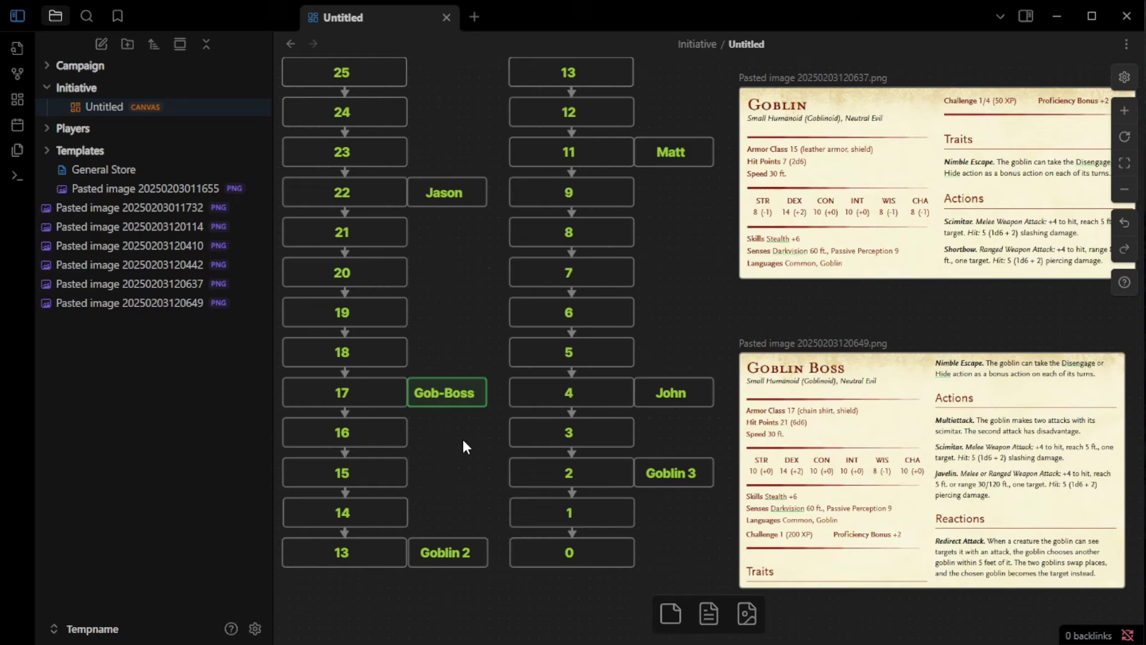
Make the Gob-Boss card taller and add a bullet point reading "Poisoned" beneath its title.
click(471, 404)
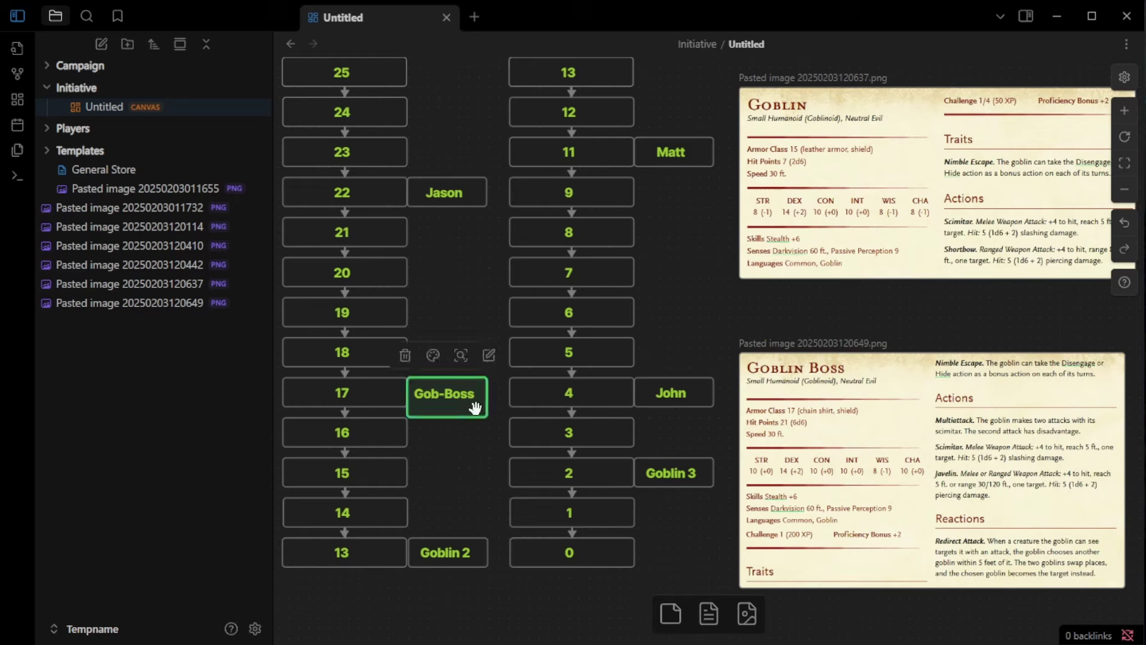
click(475, 407)
key(Return)
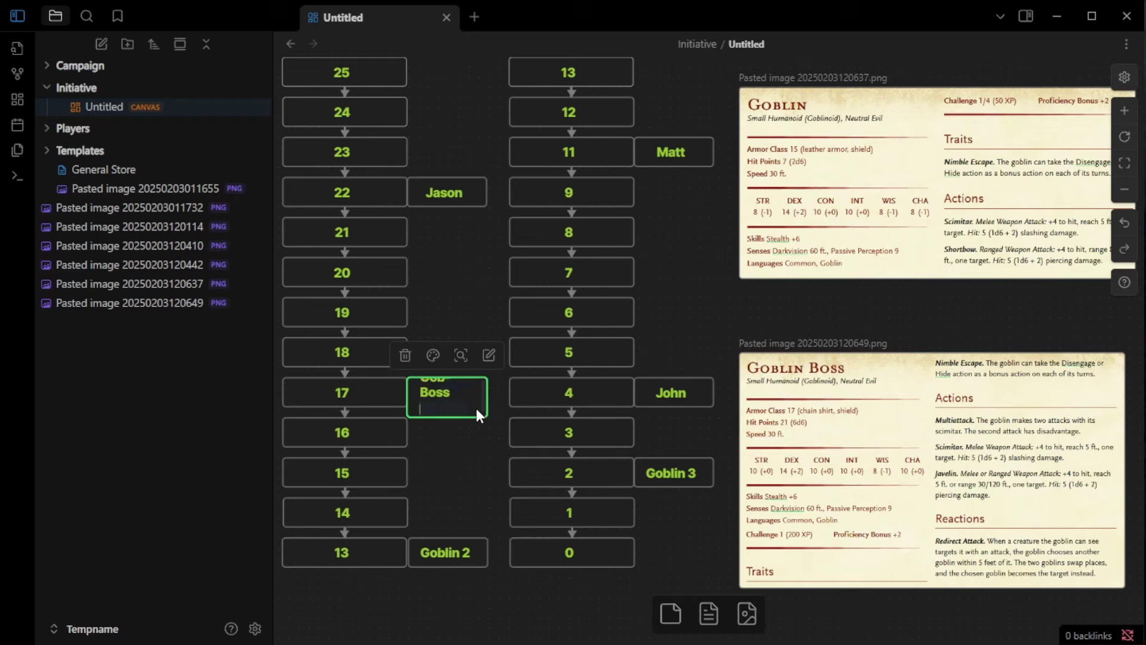
text(-Boss • Poisoned)
click(458, 460)
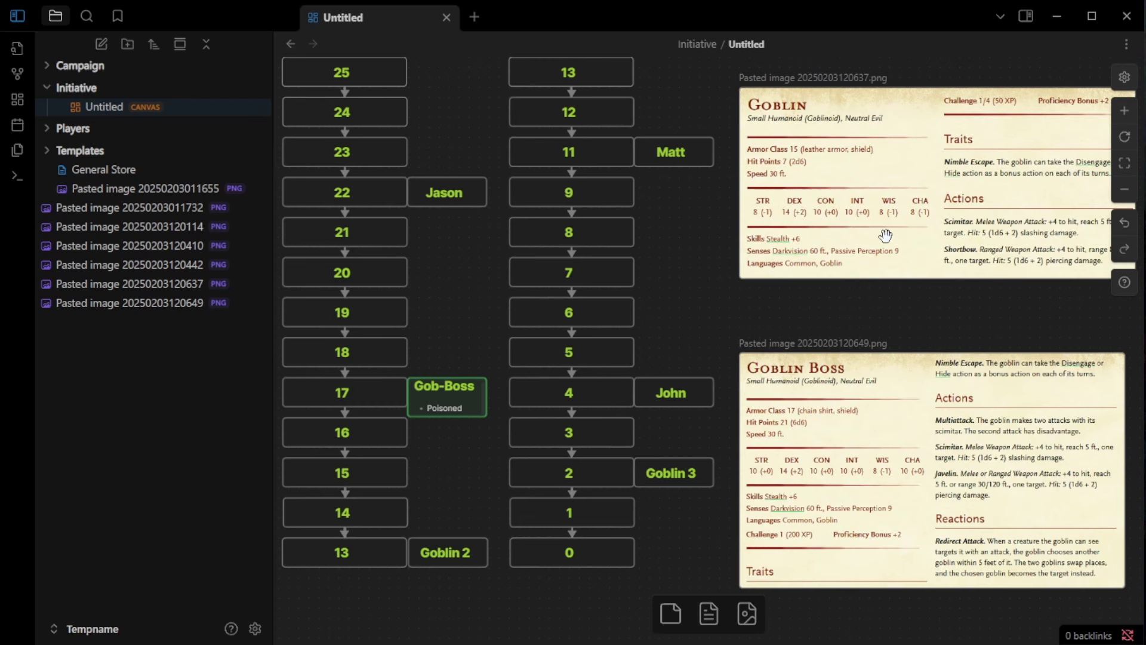
Delete both stat block images and the Goblin 3, Goblin 2 and Gob-Boss cards from the canvas.
key(shift+1)
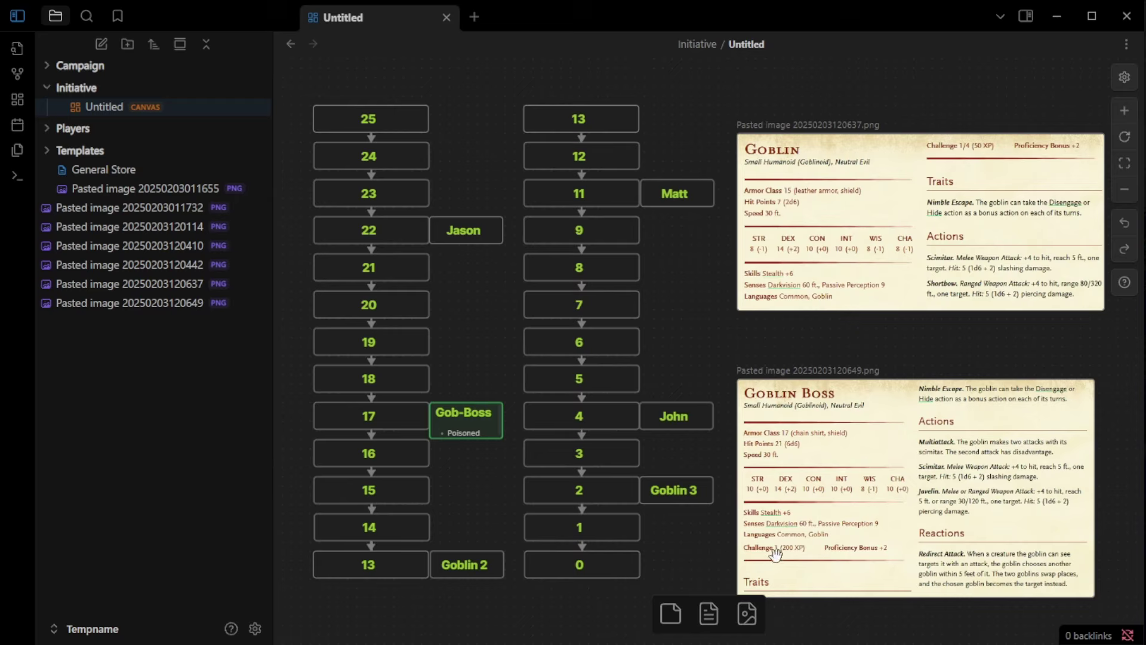
drag(829, 617, 833, 309)
key(Delete)
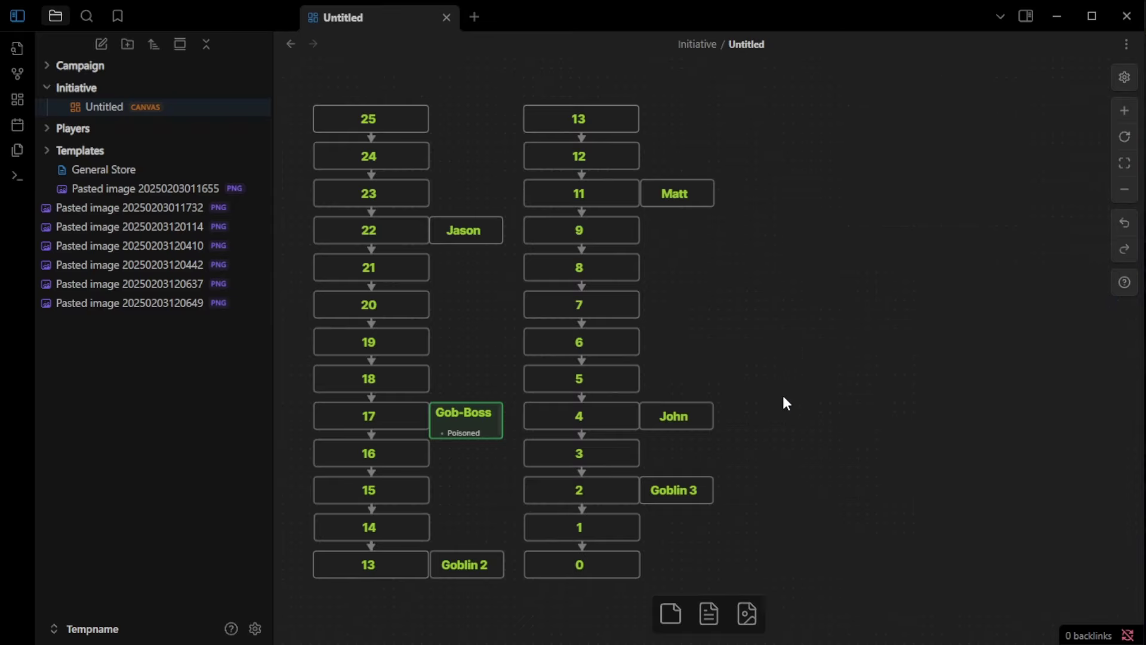
drag(749, 545, 692, 476)
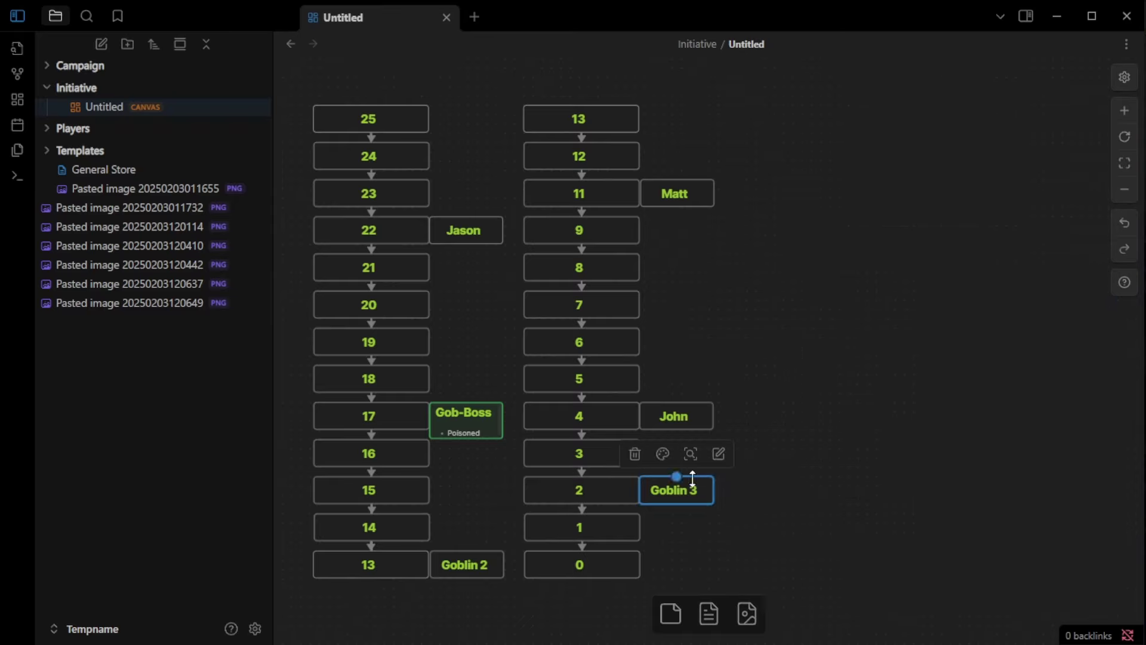
key(Delete)
drag(486, 614, 482, 351)
key(Delete)
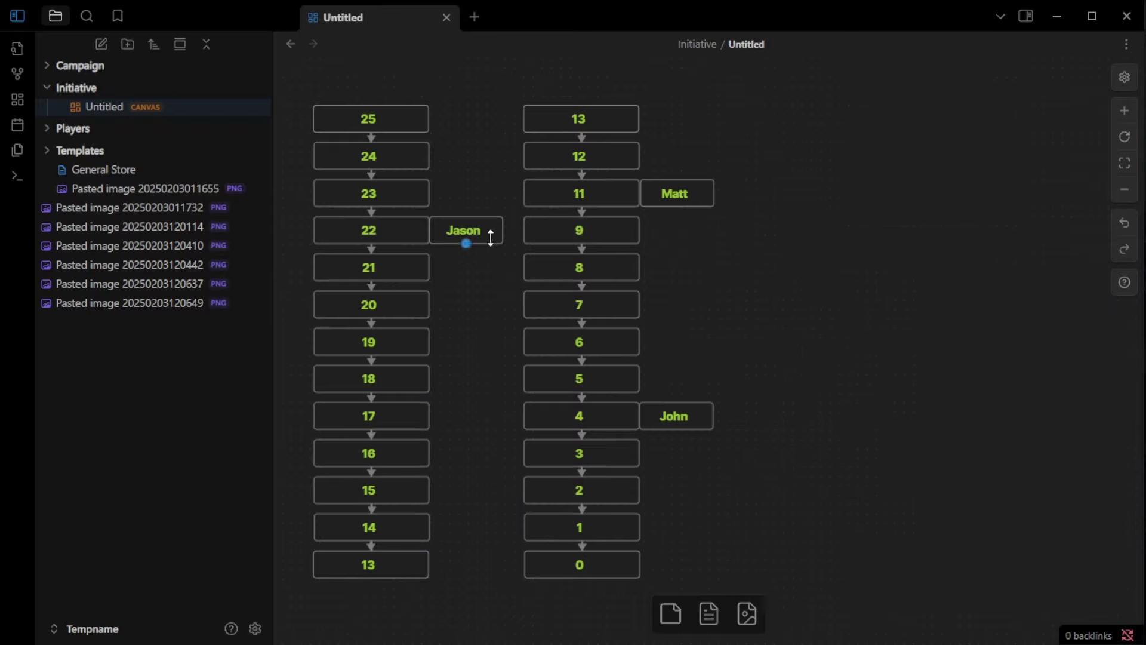
Move the three player cards off their initiative slots into a loose column beside the 13-to-0 column.
drag(481, 234, 816, 182)
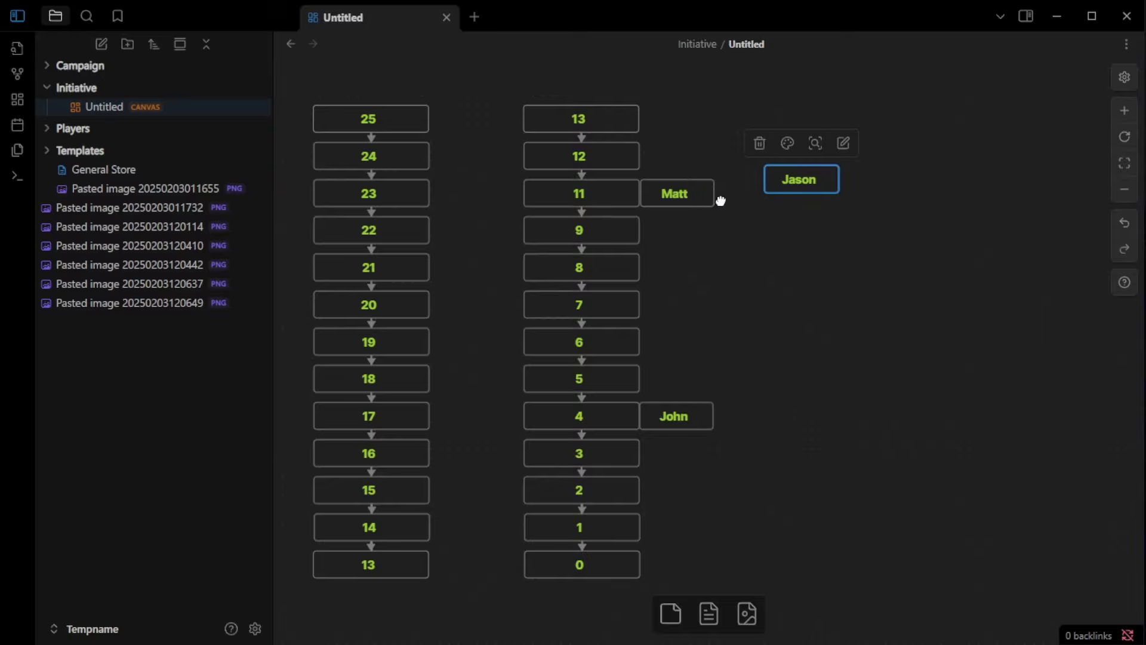
drag(721, 199, 824, 226)
drag(688, 408, 811, 266)
click(943, 262)
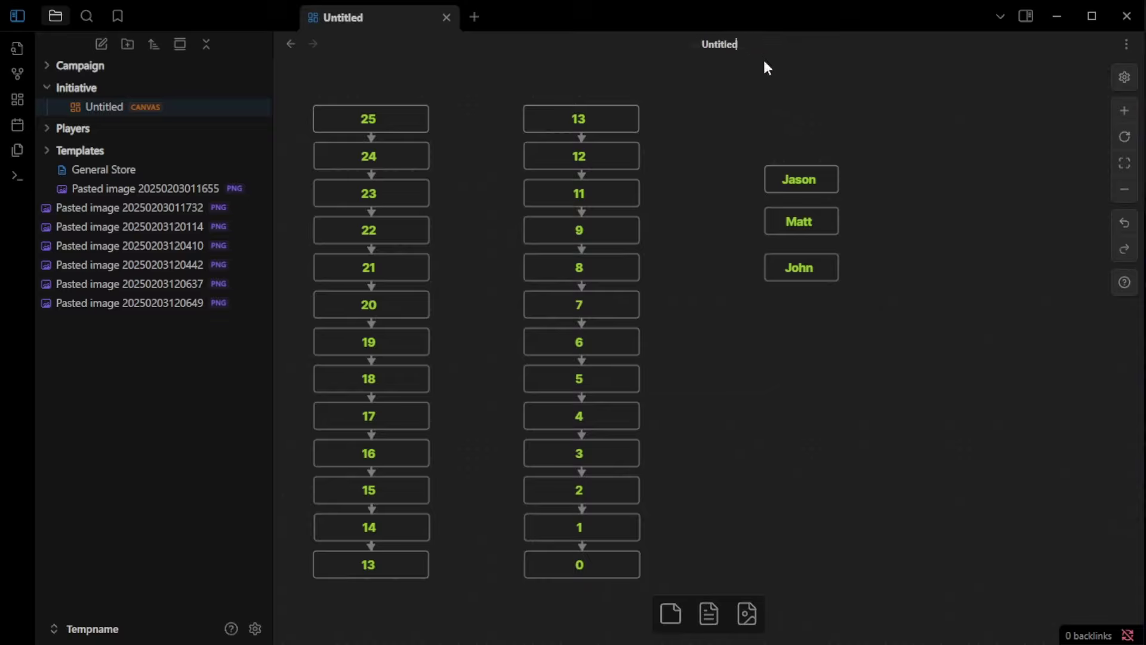
Rename the canvas "Initiative Tracker" and move it into the Templates folder.
key(ctrl+a)
text(Initiative Tracker)
click(767, 99)
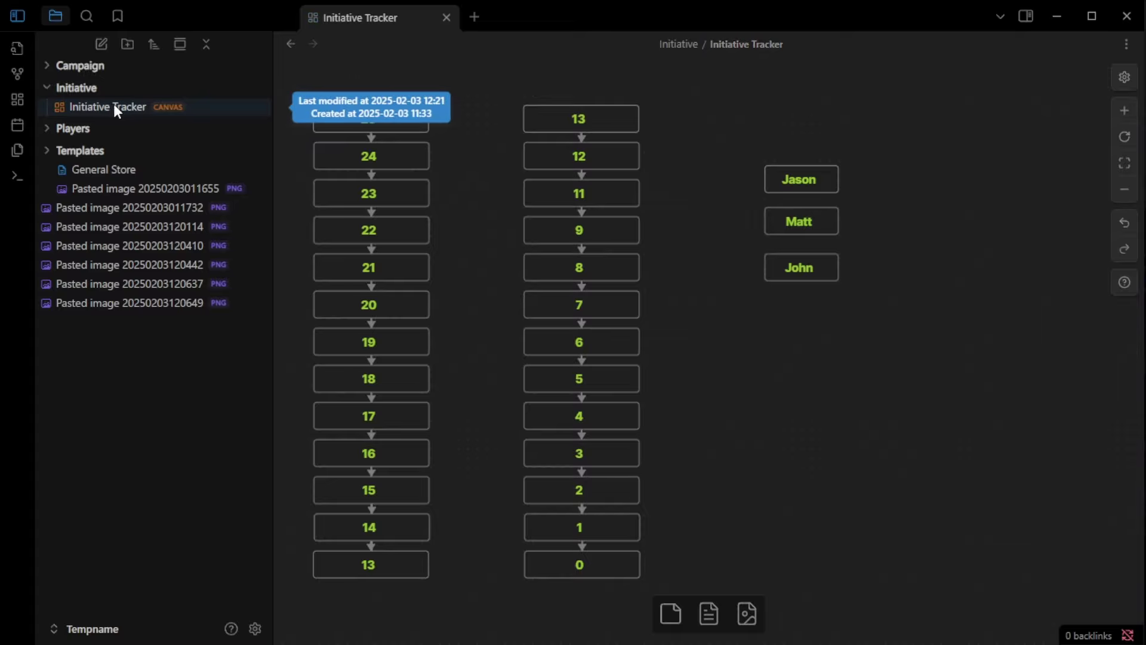
drag(113, 104, 111, 149)
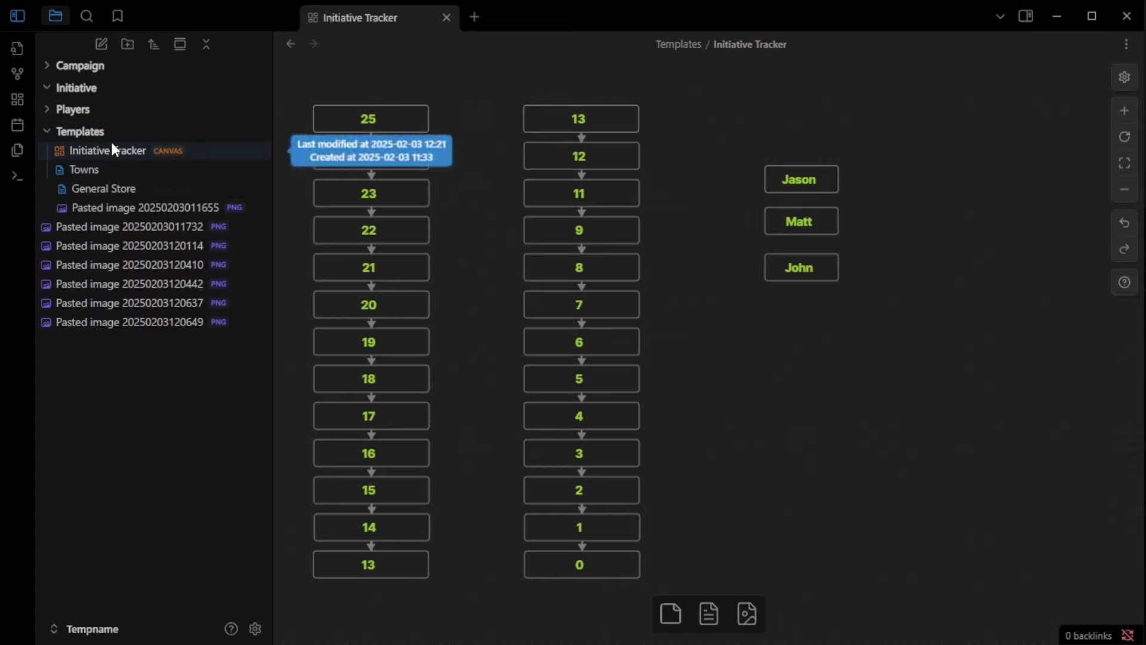
Select and copy every initiative number card and player card on the Initiative Tracker template canvas.
click(168, 152)
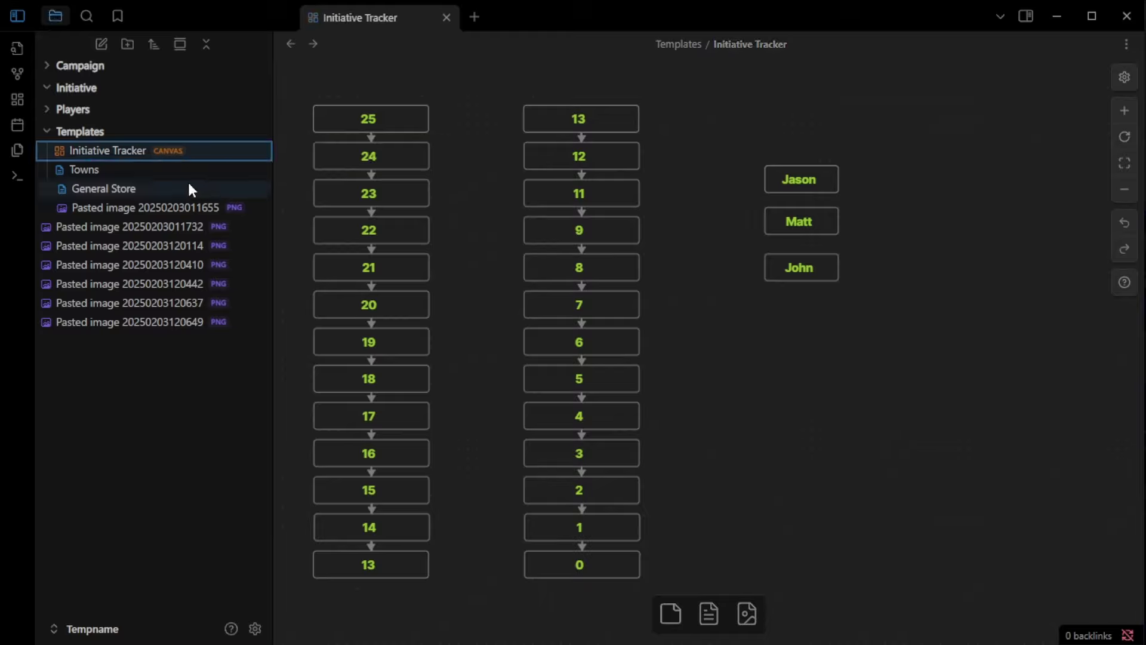
click(292, 94)
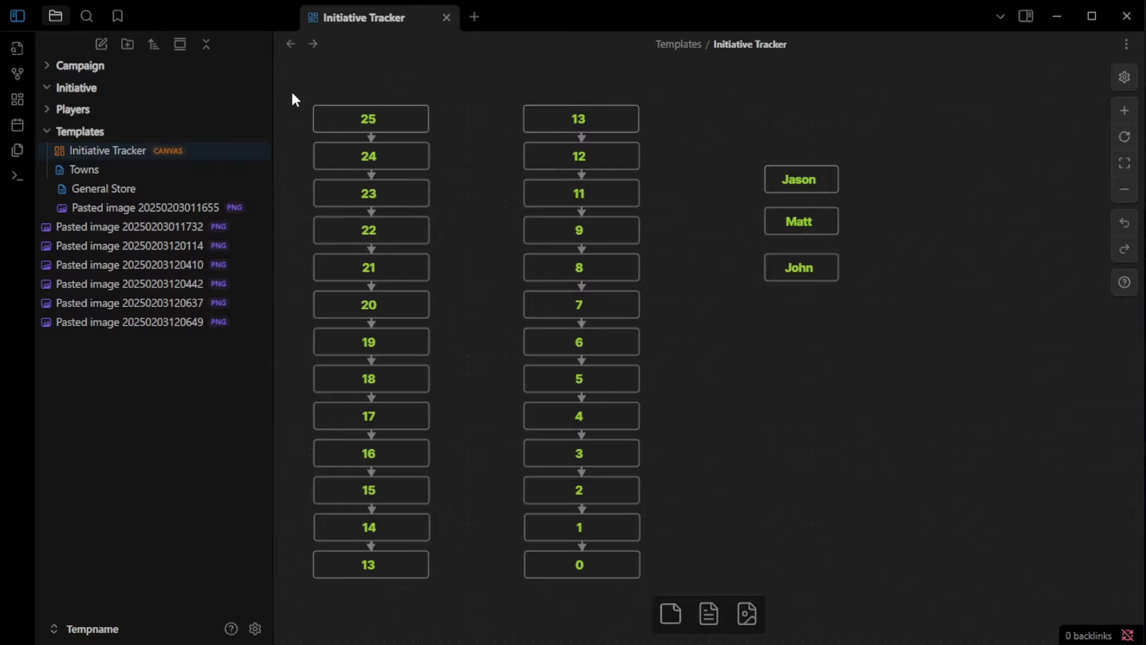
drag(293, 99, 903, 581)
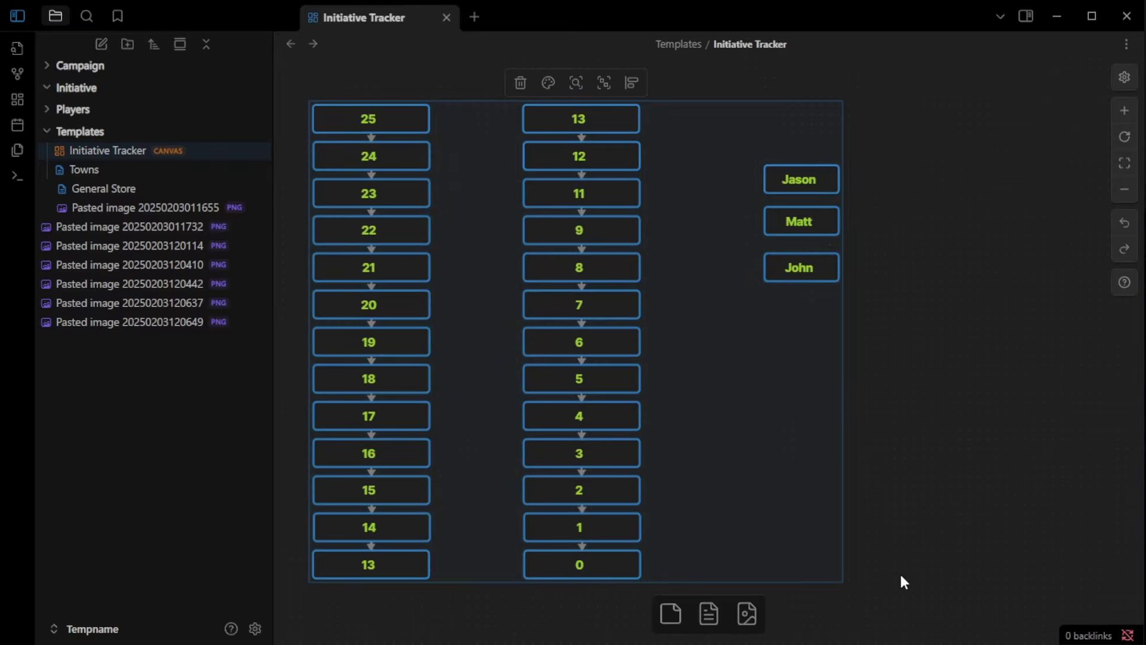
Create a new canvas in the Initiative folder and paste the copied tracker cards into it.
click(109, 84)
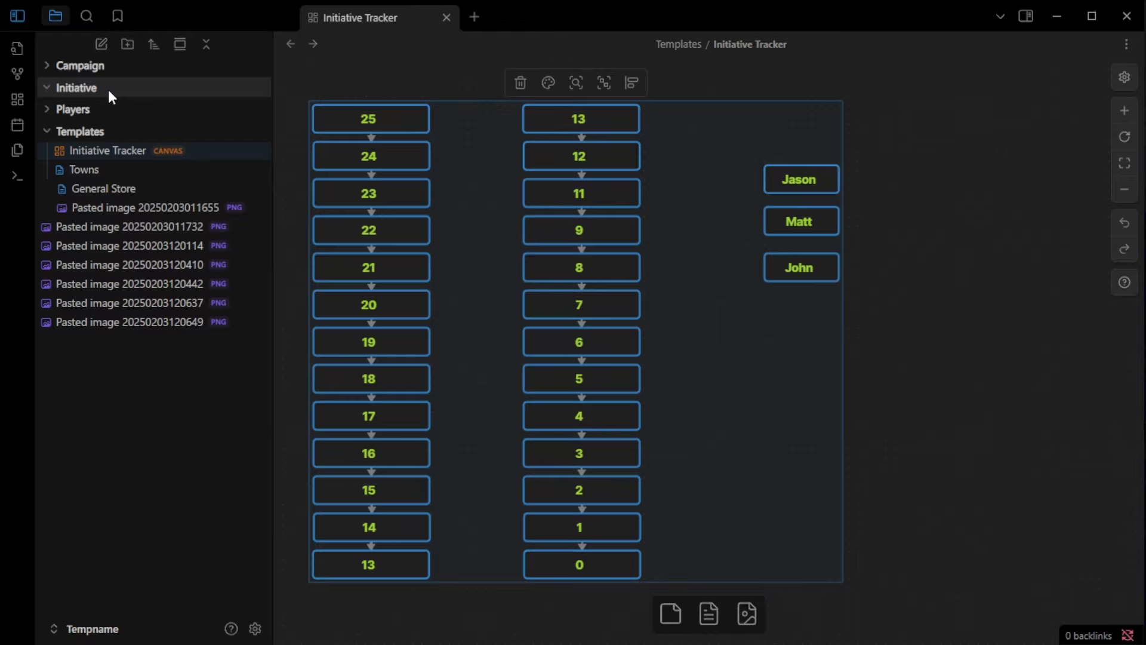
right_click(109, 89)
click(181, 146)
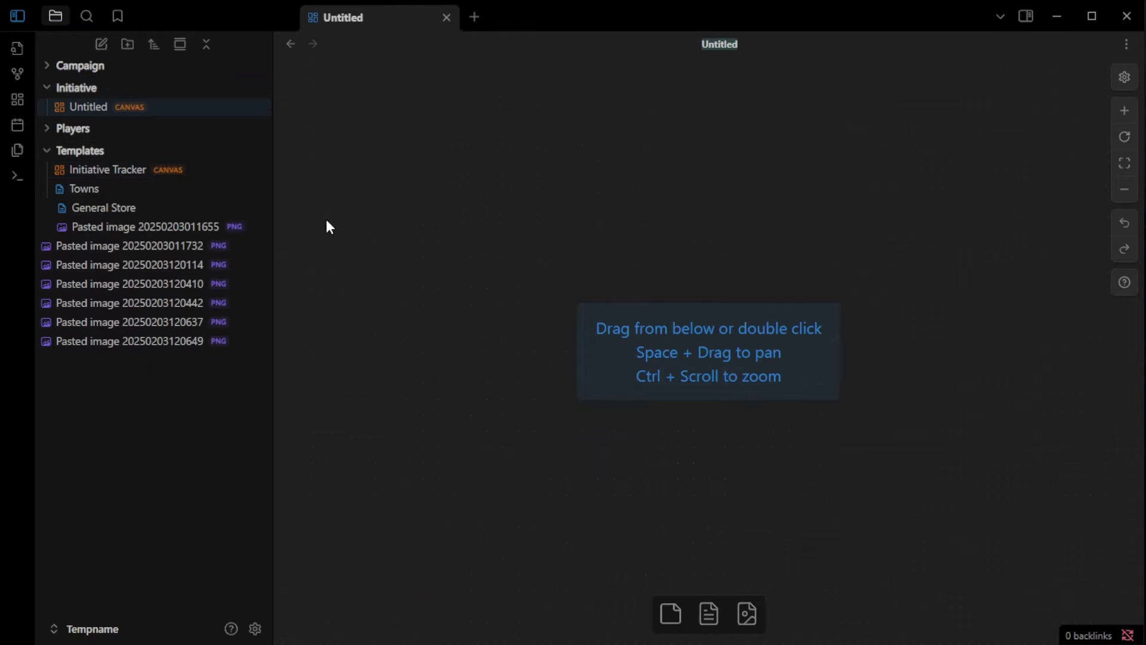
right_click(414, 289)
click(374, 283)
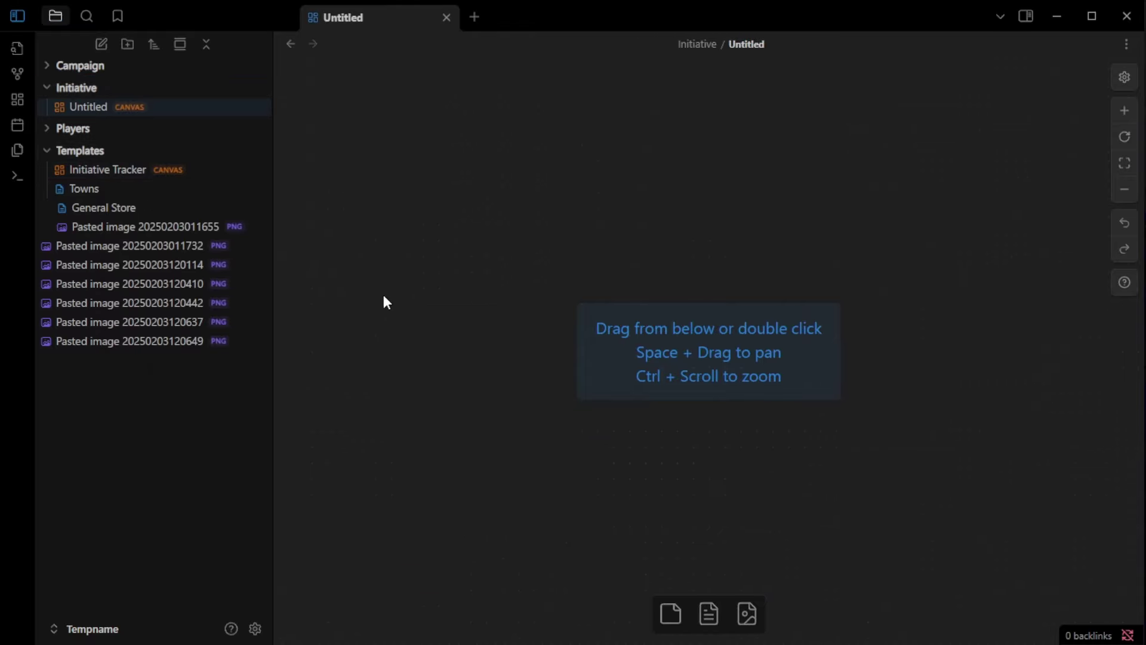
key(ctrl+v)
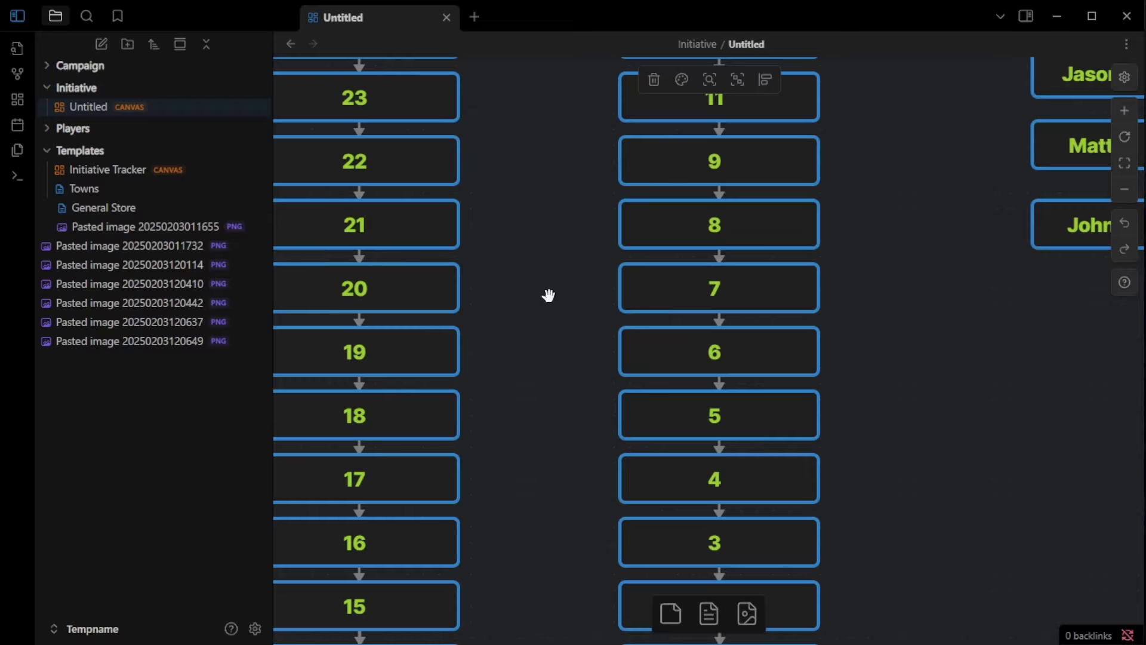
Place the topmost player card beside initiative 13 in the 13-to-0 column of the new canvas.
scroll(543, 296, down, 2)
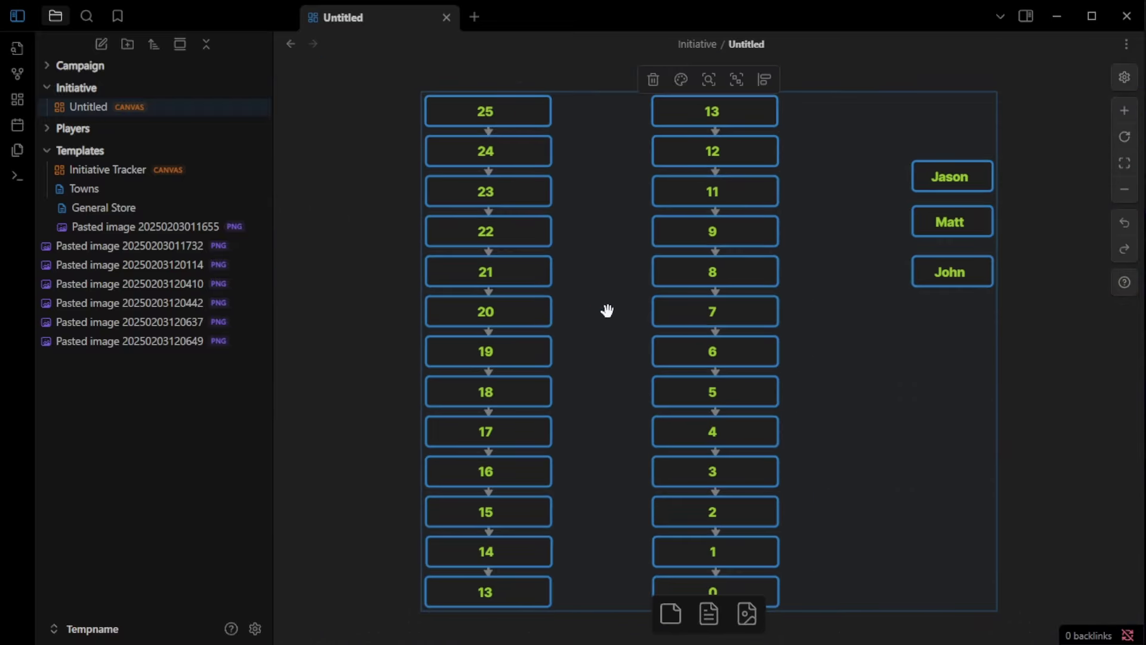
scroll(597, 305, right, 2)
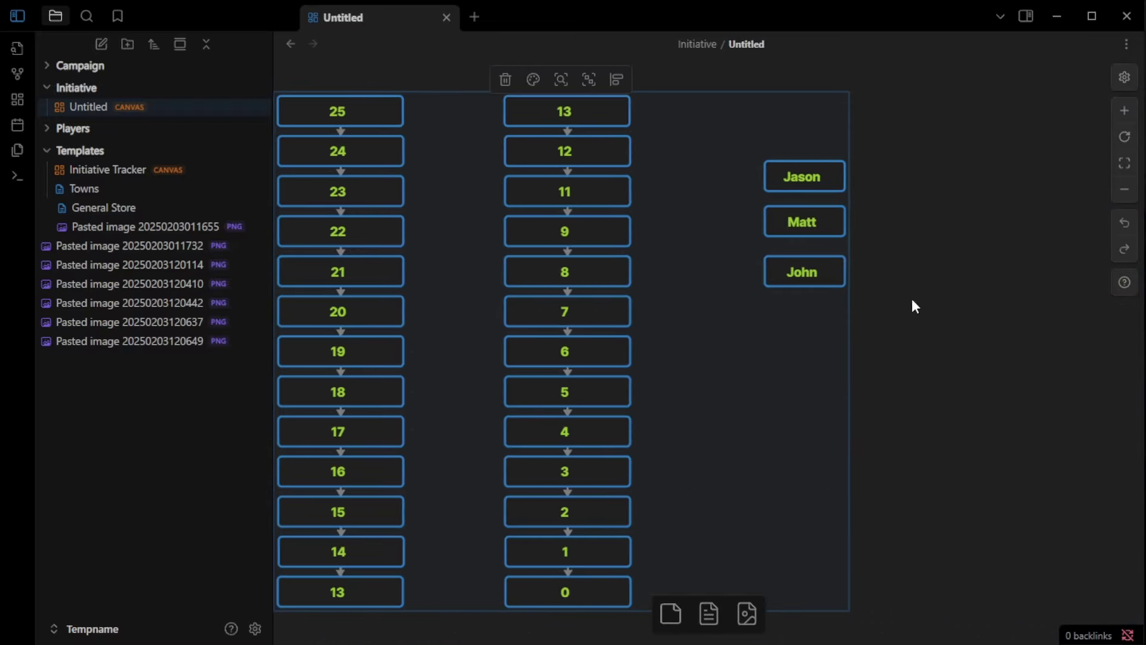
click(991, 327)
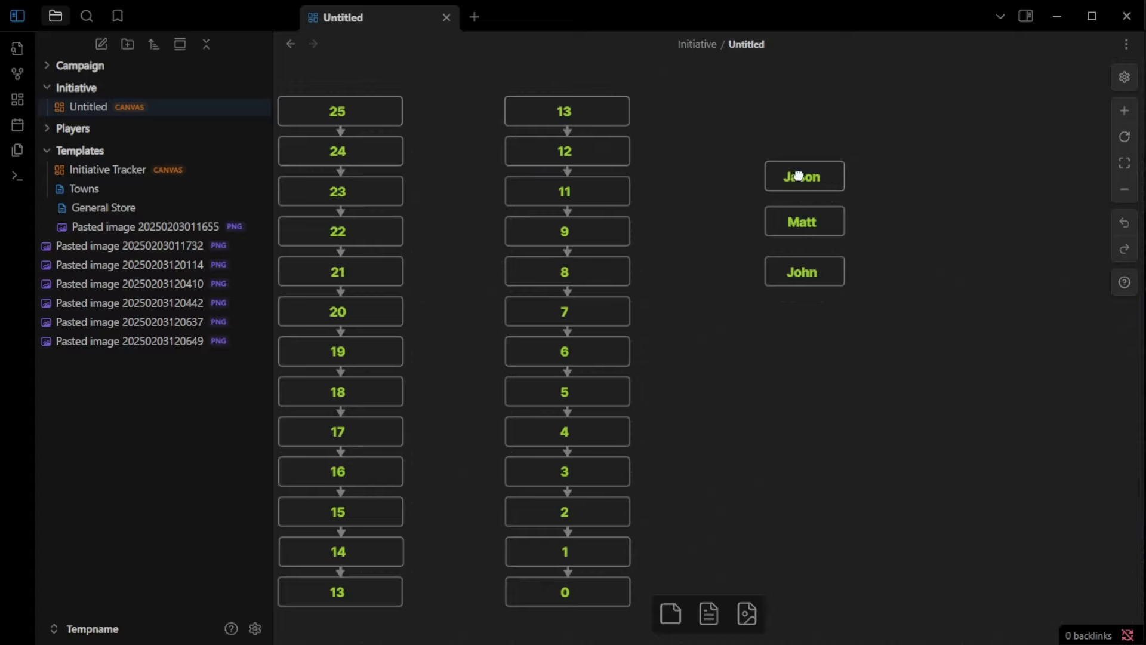
drag(799, 177, 695, 117)
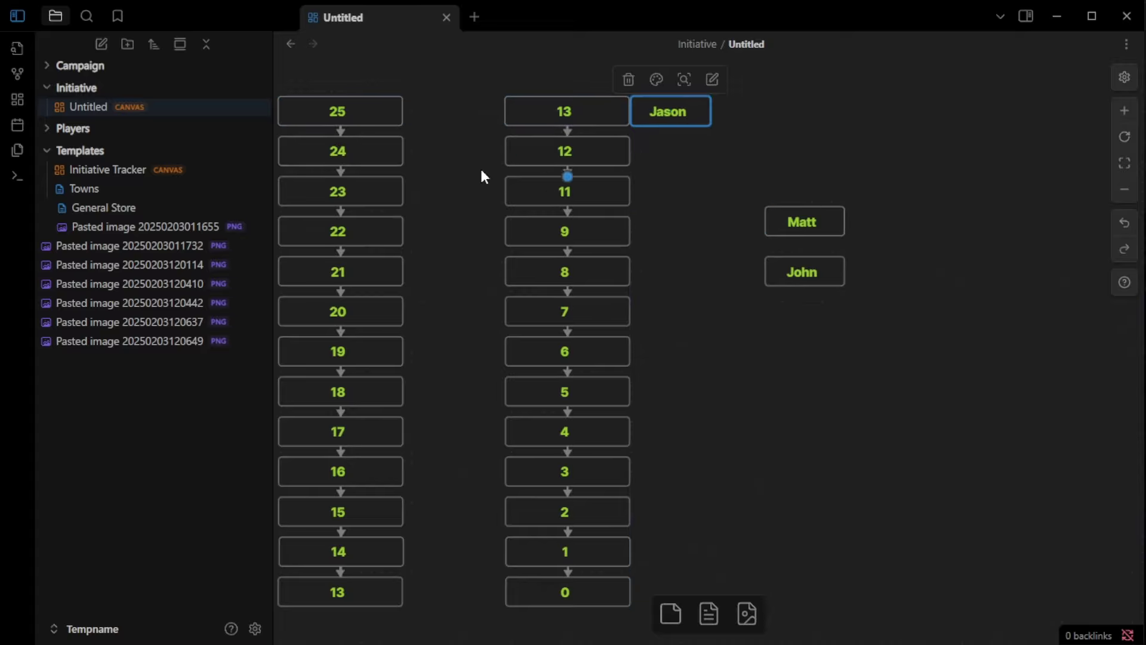
Create two more canvases in the Initiative folder and open the first of these two.
right_click(145, 89)
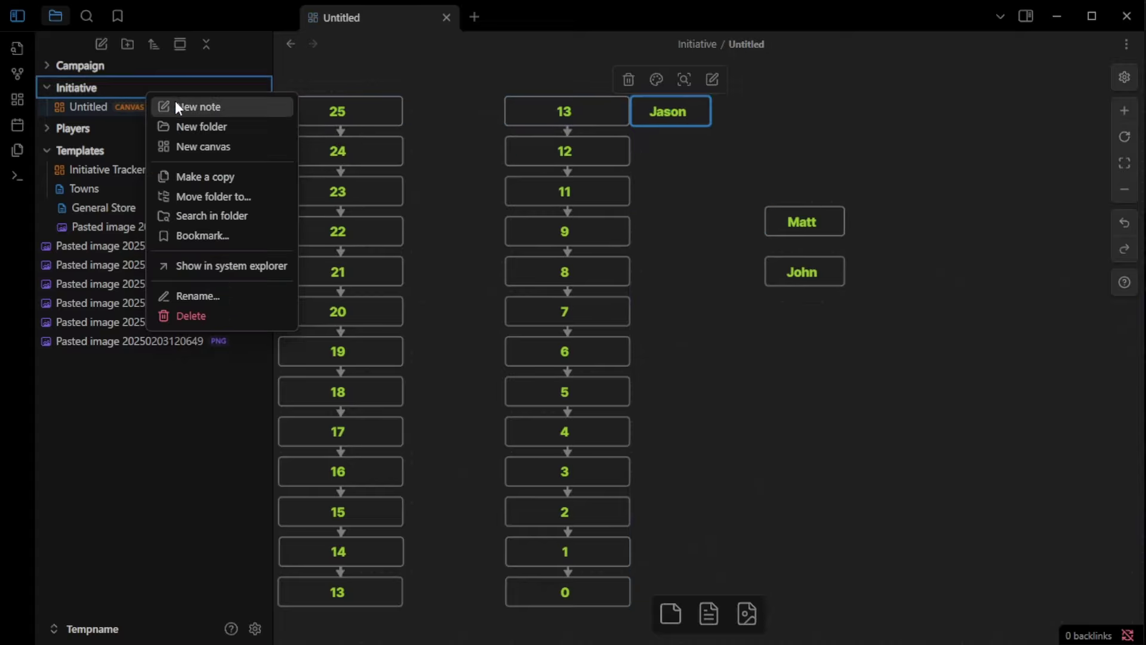
click(213, 146)
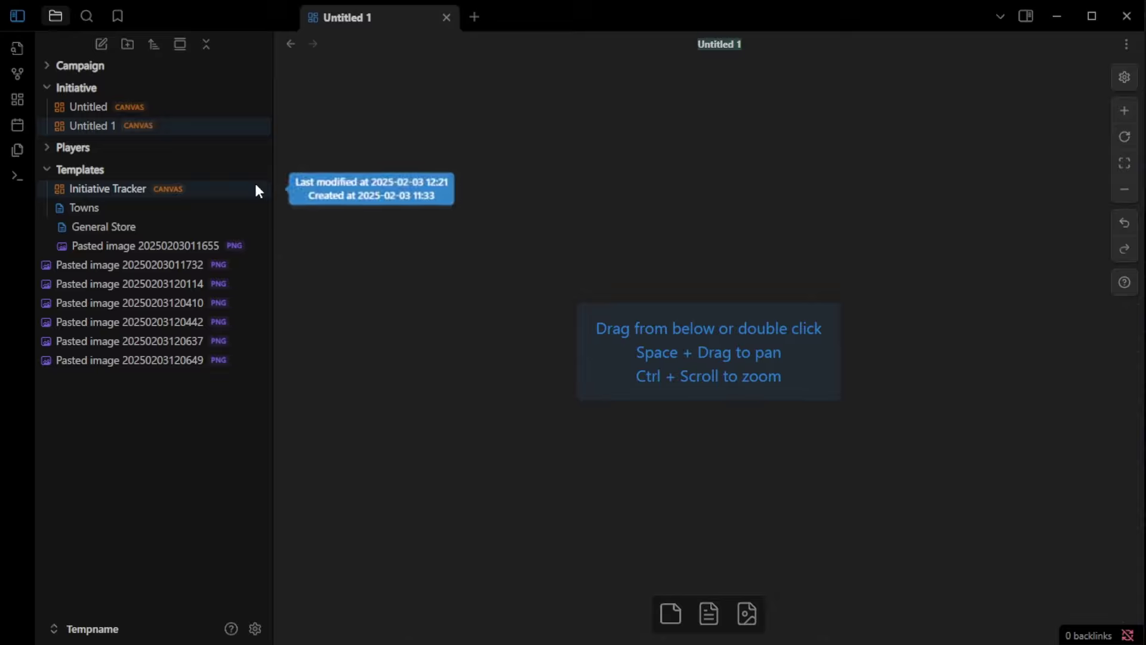
right_click(131, 87)
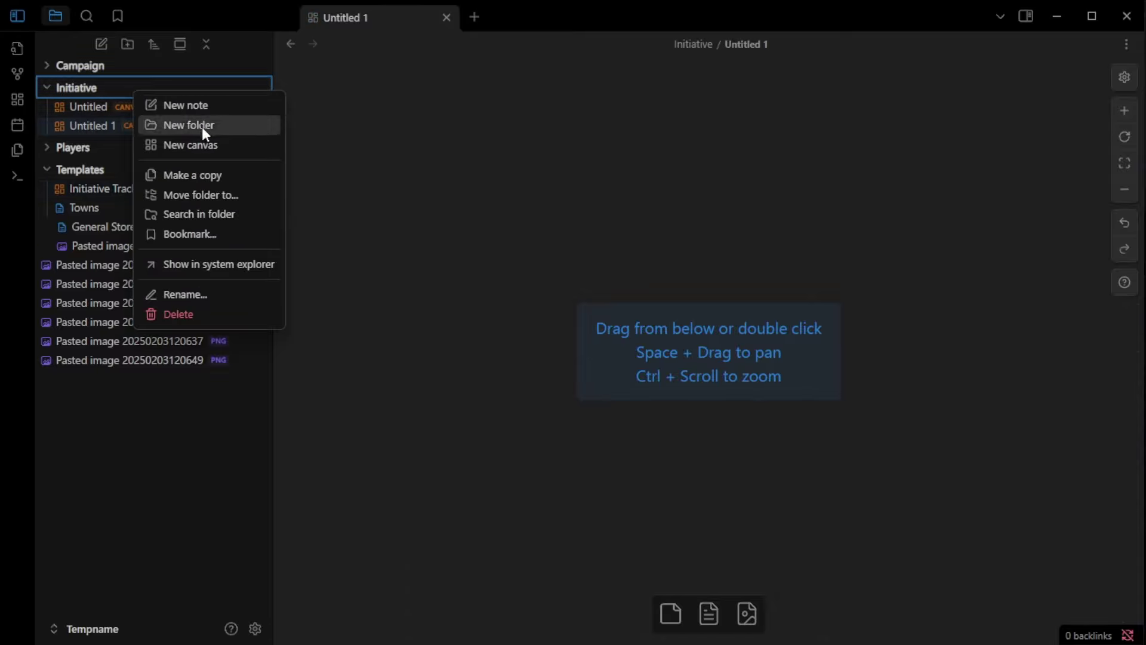
click(208, 153)
click(161, 128)
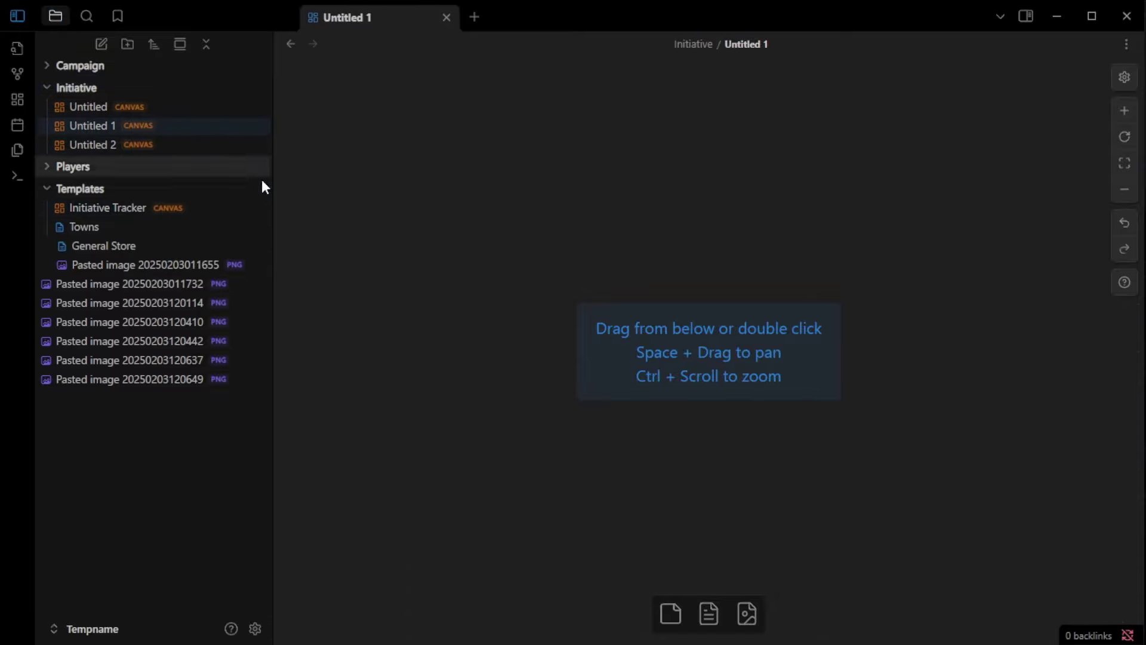
Paste the copied tracker cards into the open empty canvas.
right_click(399, 231)
click(364, 184)
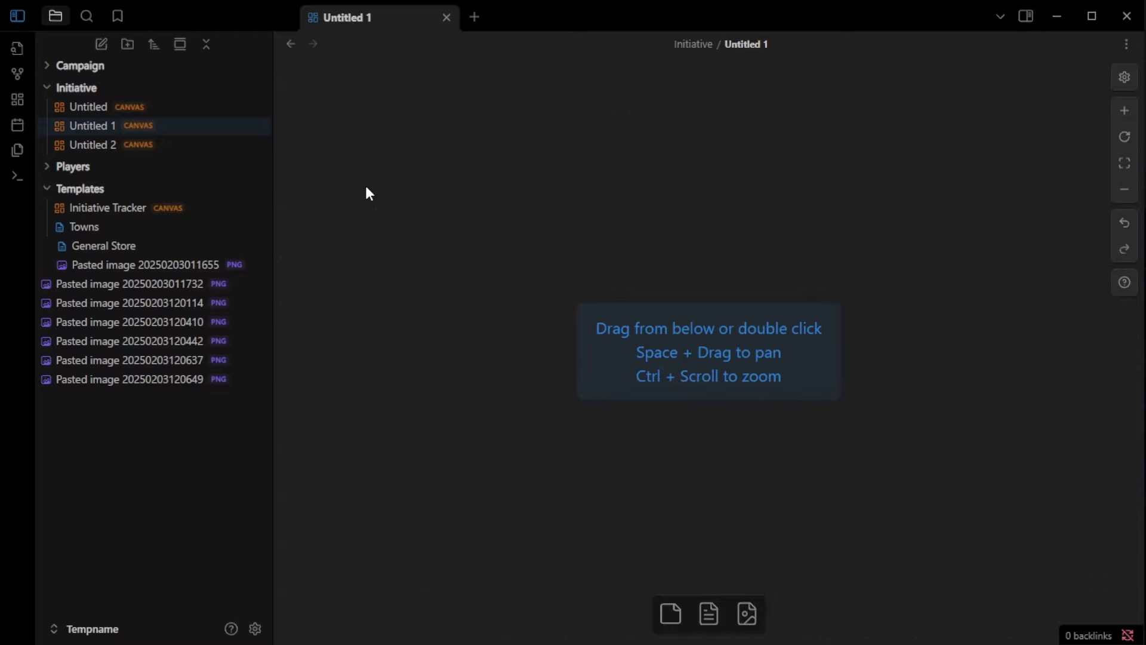
key(ctrl+v)
scroll(474, 233, right, 3)
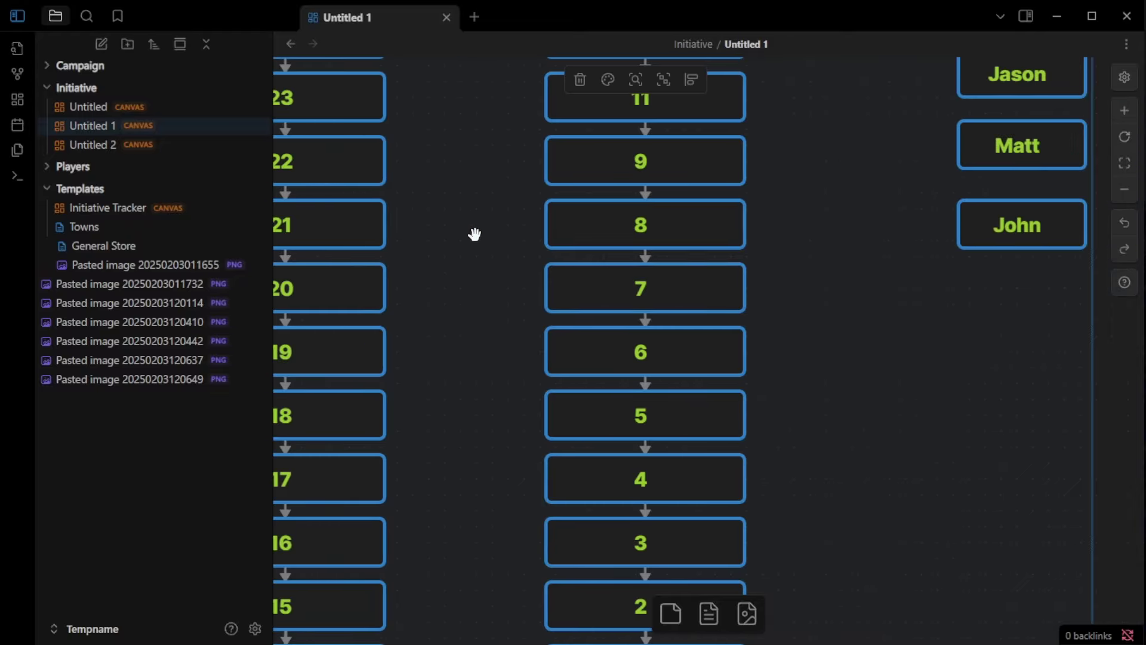
scroll(470, 236, down, 2)
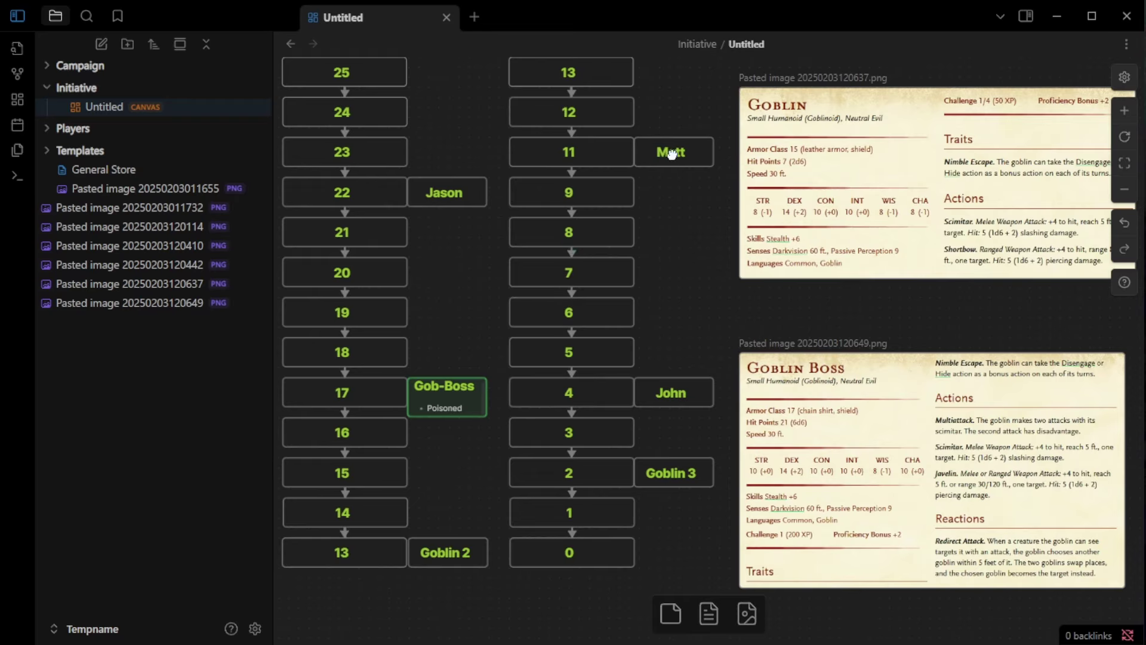
On the populated combat canvas, move the player card beside initiative 11 down to initiative 9.
drag(672, 154, 673, 254)
scroll(687, 226, down, 2)
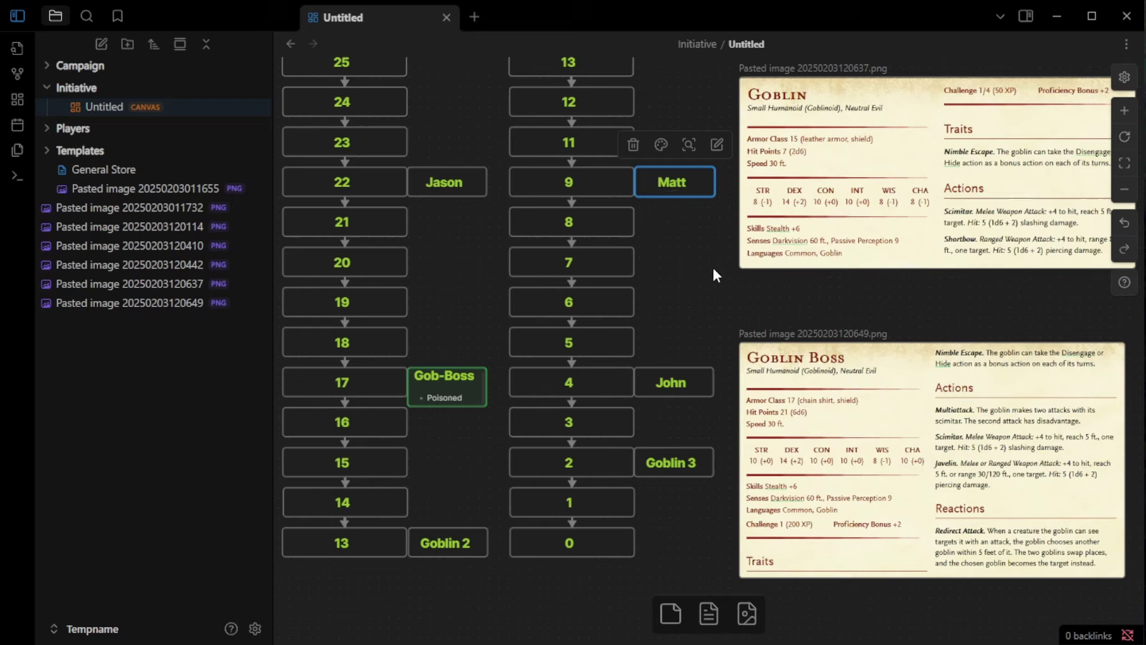
click(674, 253)
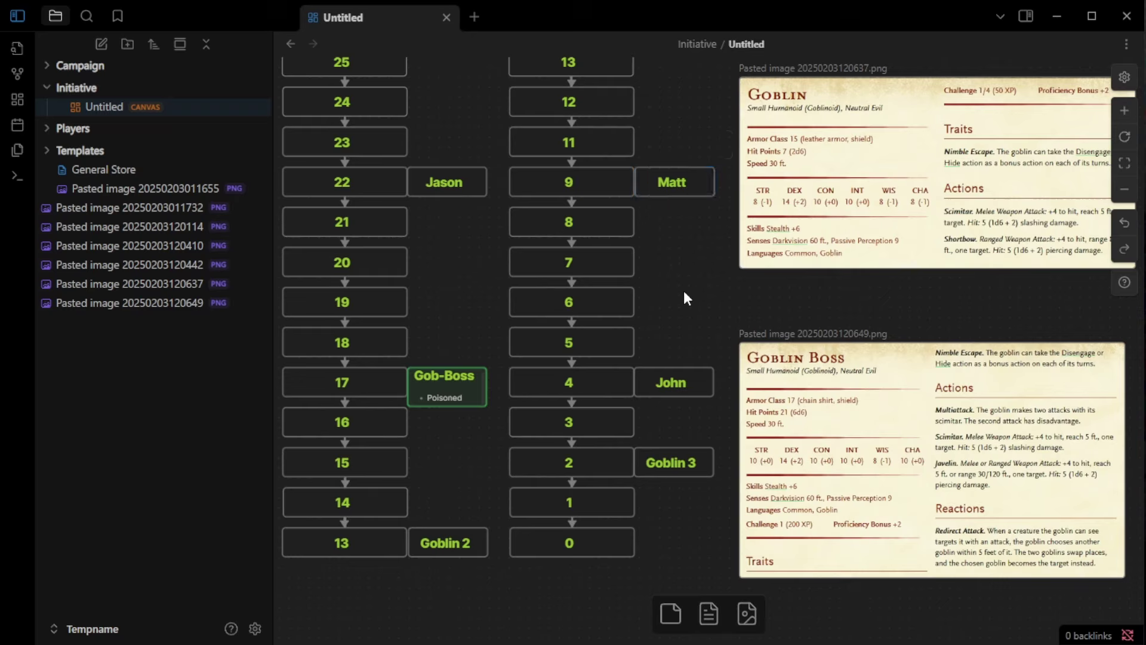